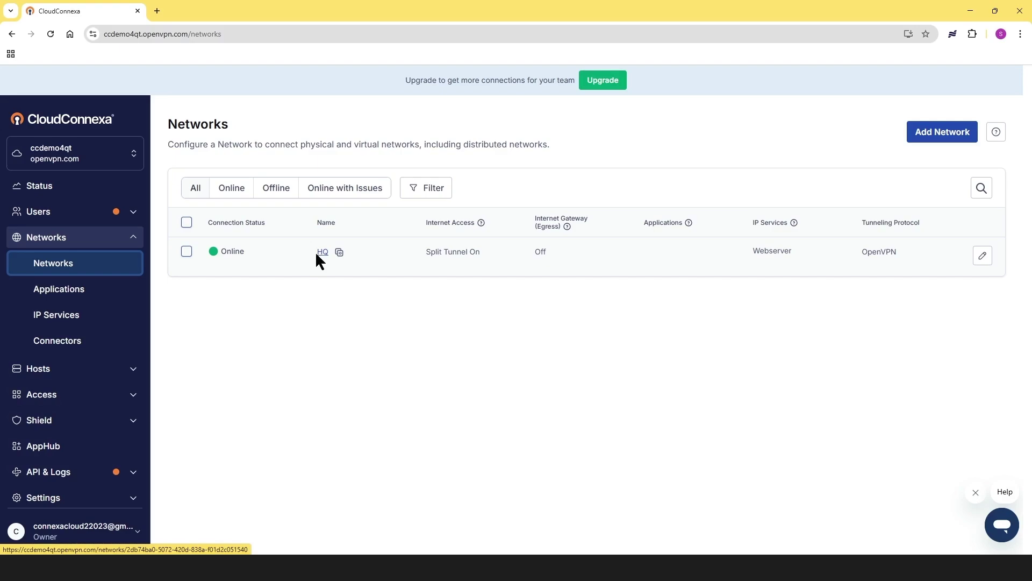
Step: Start a new Site-to-site network and name it NYNetwork
{"action": "left_click", "coordinate": [929, 139]}
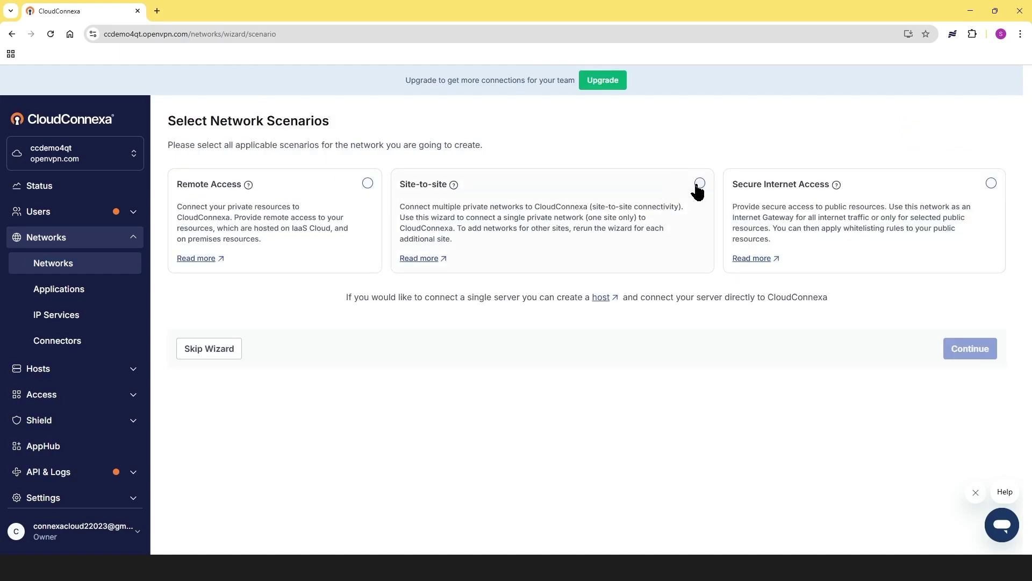
{"action": "left_click", "coordinate": [699, 184]}
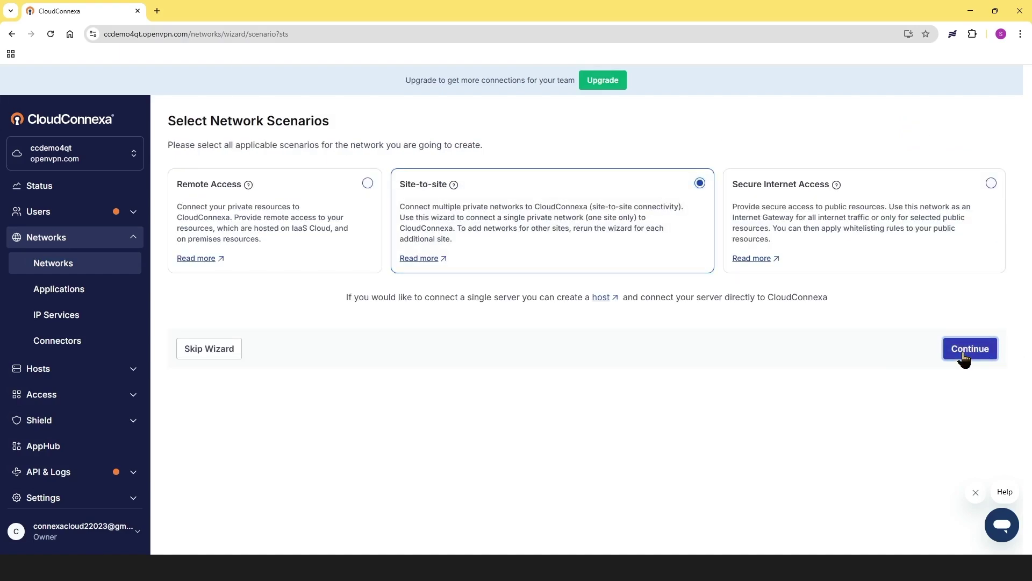
{"action": "left_click", "coordinate": [970, 349]}
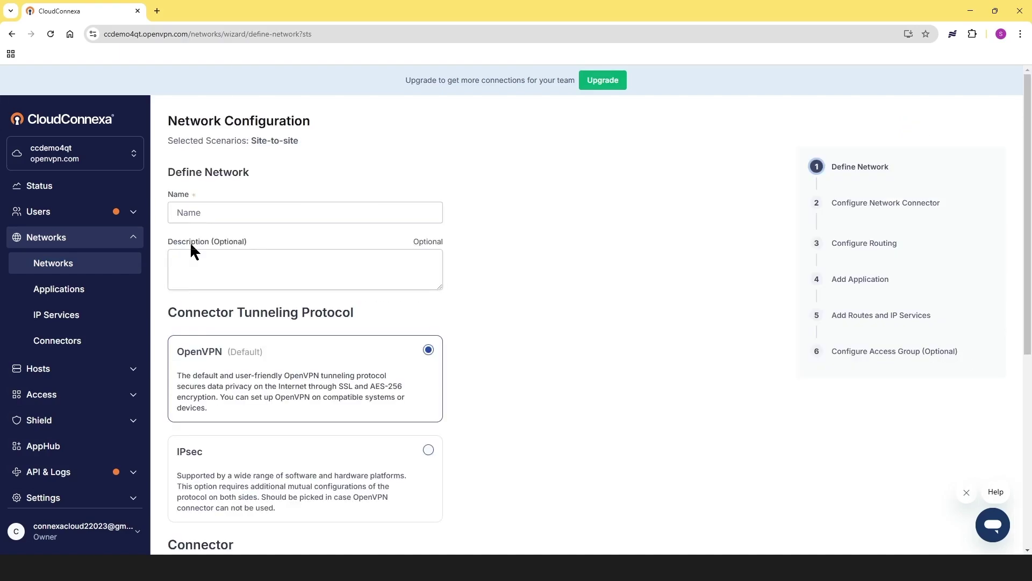
{"action": "left_click", "coordinate": [198, 213]}
{"action": "type", "text": "NY"}
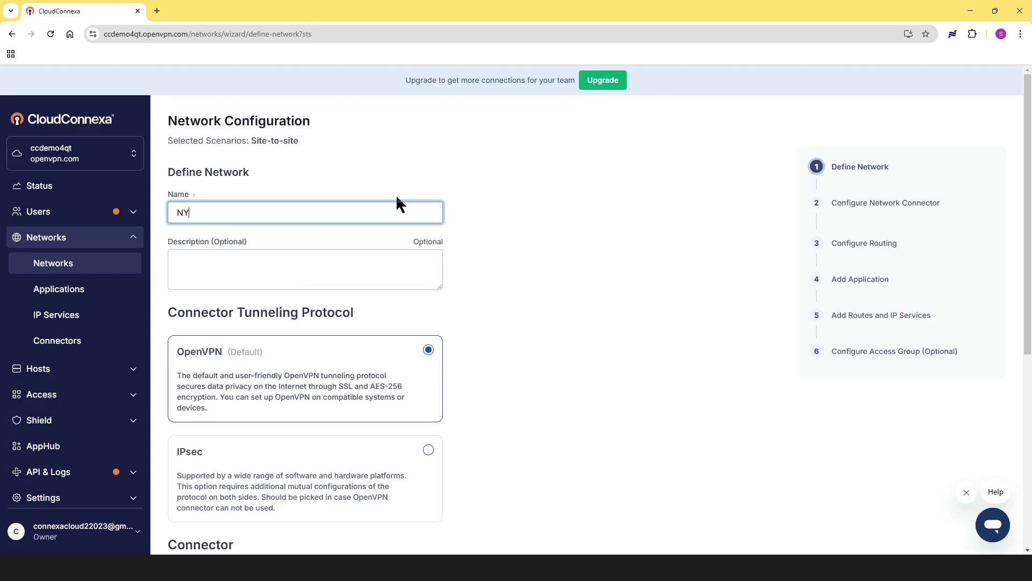
{"action": "type", "text": "Network"}
Step: Rename the connector to NYConnector, set its region to Newark (NJ), and continue
{"action": "scroll", "coordinate": [339, 281], "scroll_direction": "down", "scroll_amount": 2}
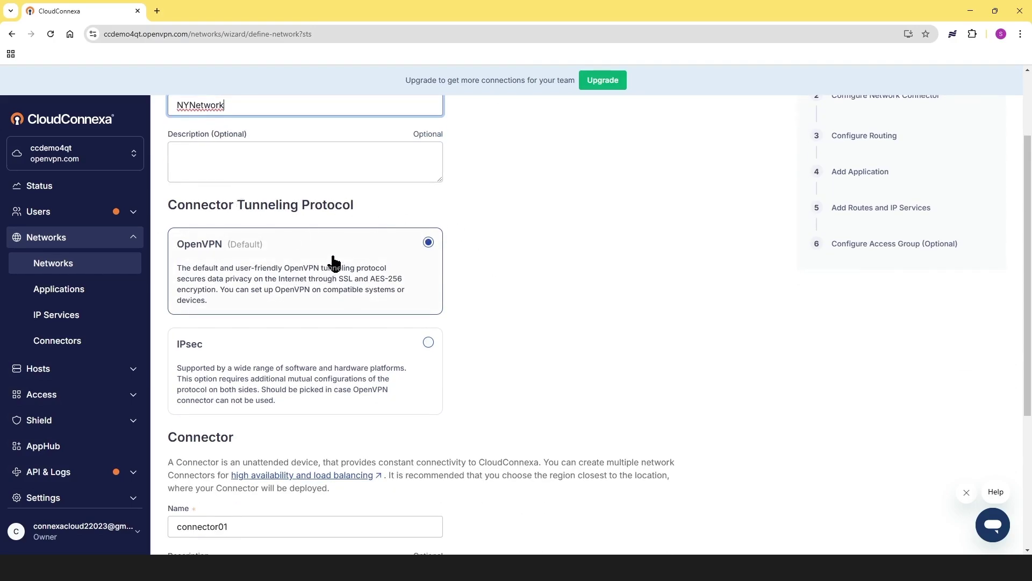
{"action": "scroll", "coordinate": [344, 355], "scroll_direction": "down", "scroll_amount": 1}
{"action": "scroll", "coordinate": [344, 355], "scroll_direction": "down", "scroll_amount": 3}
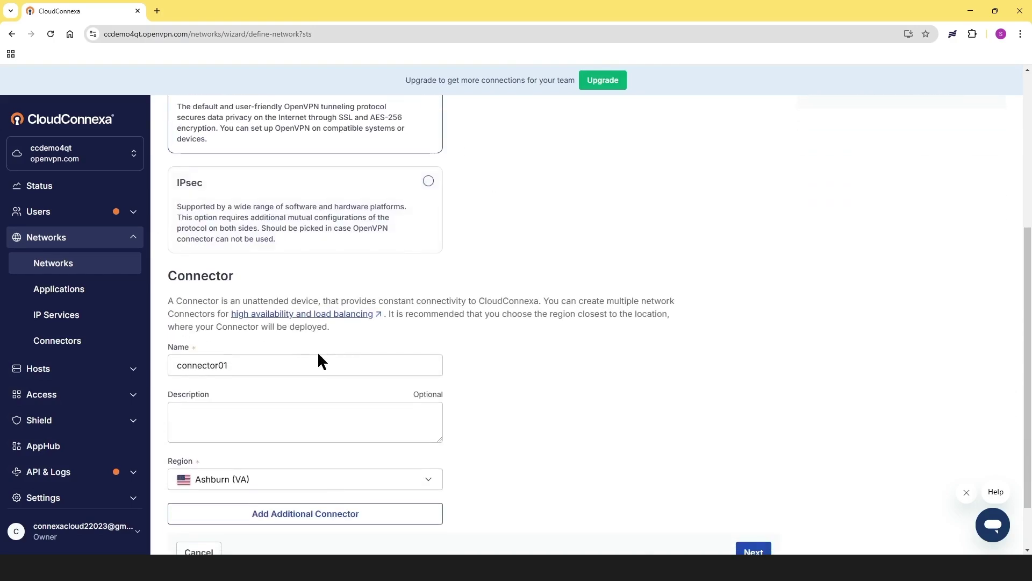
{"action": "double_click", "coordinate": [242, 365]}
{"action": "type", "text": "NY"}
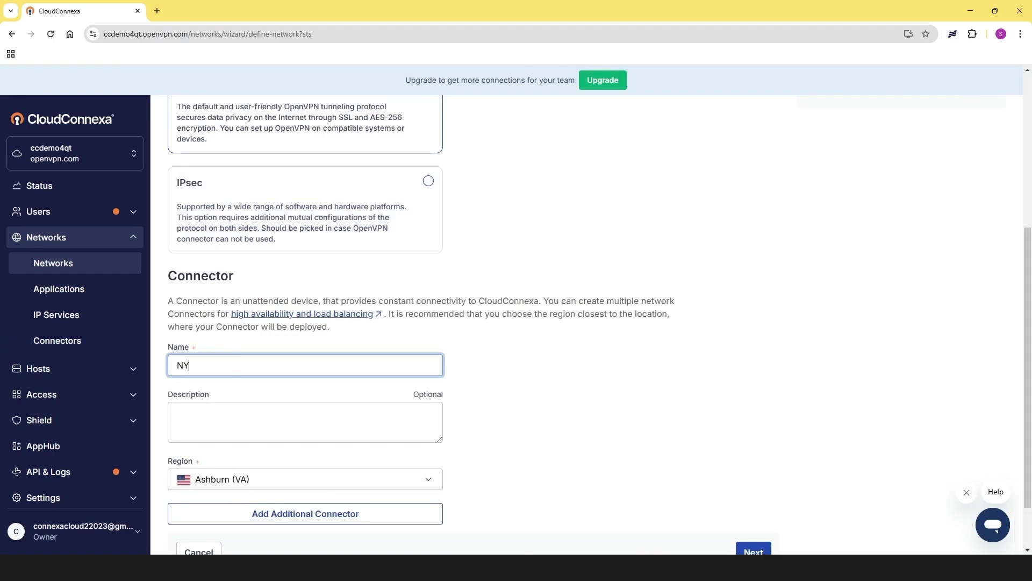
{"action": "type", "text": "Connector"}
{"action": "scroll", "coordinate": [435, 417], "scroll_direction": "down", "scroll_amount": 1}
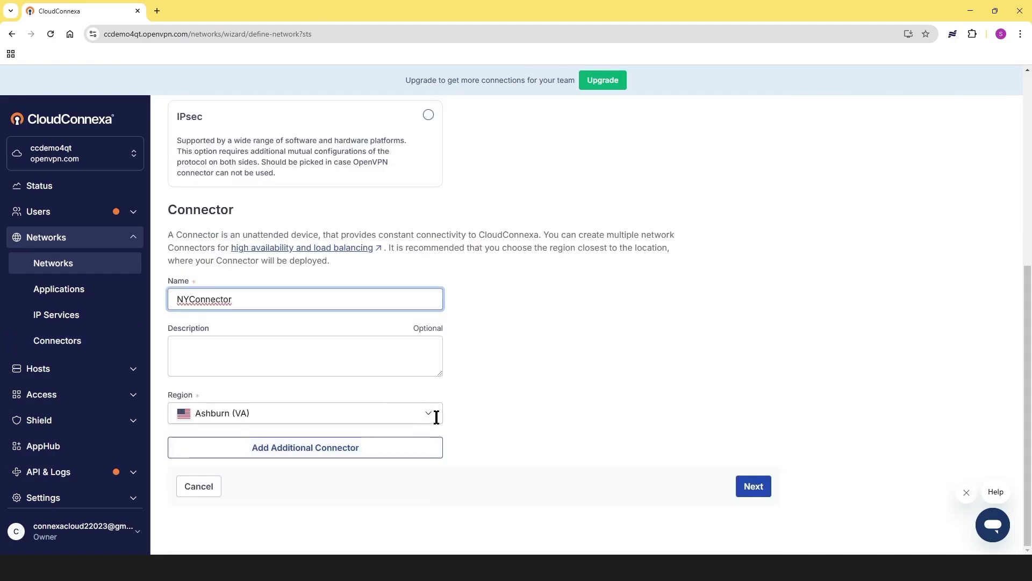
{"action": "left_click", "coordinate": [424, 418]}
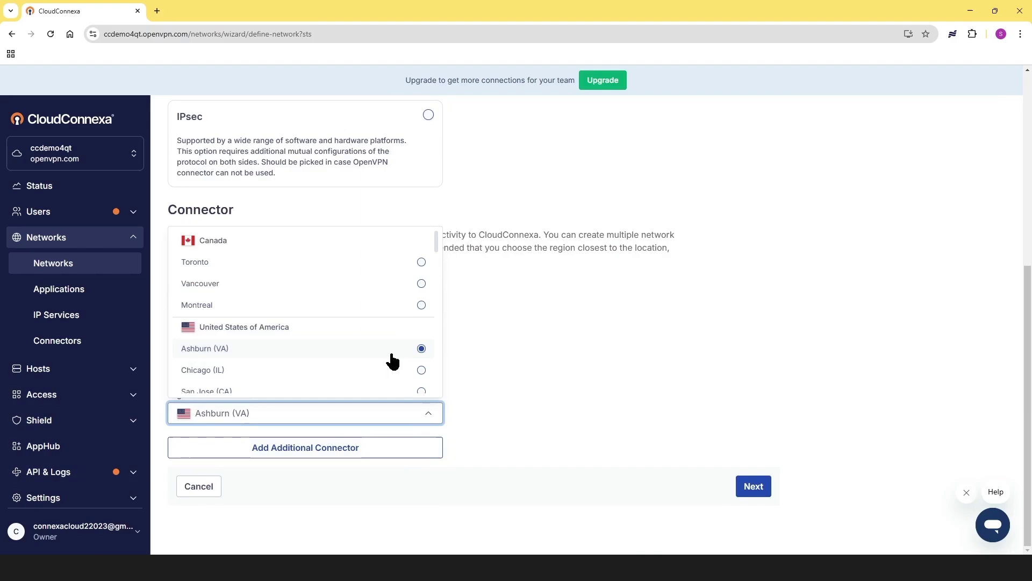
{"action": "scroll", "coordinate": [387, 356], "scroll_direction": "down", "scroll_amount": 2}
{"action": "scroll", "coordinate": [265, 347], "scroll_direction": "down", "scroll_amount": 1}
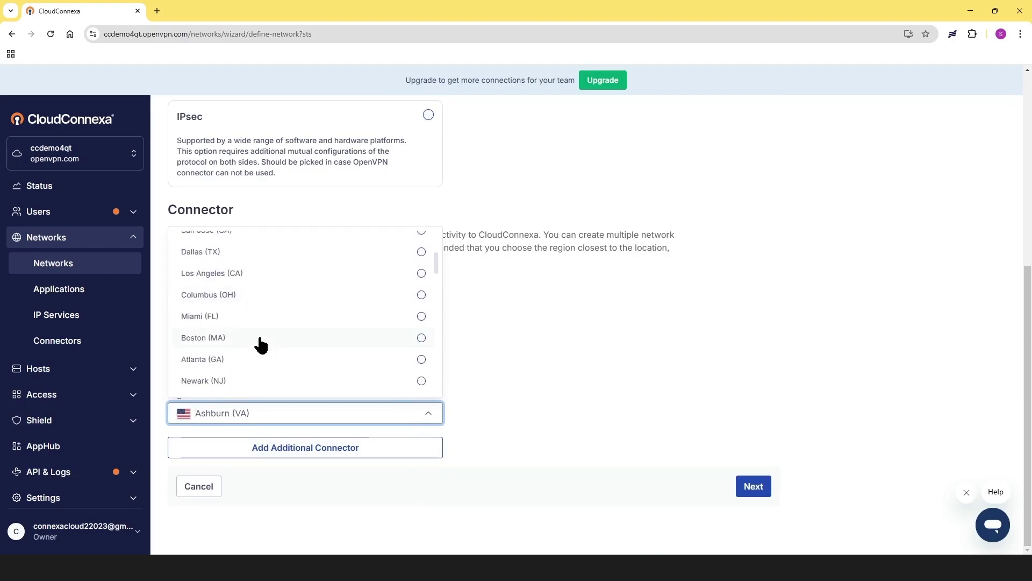
{"action": "left_click", "coordinate": [415, 382]}
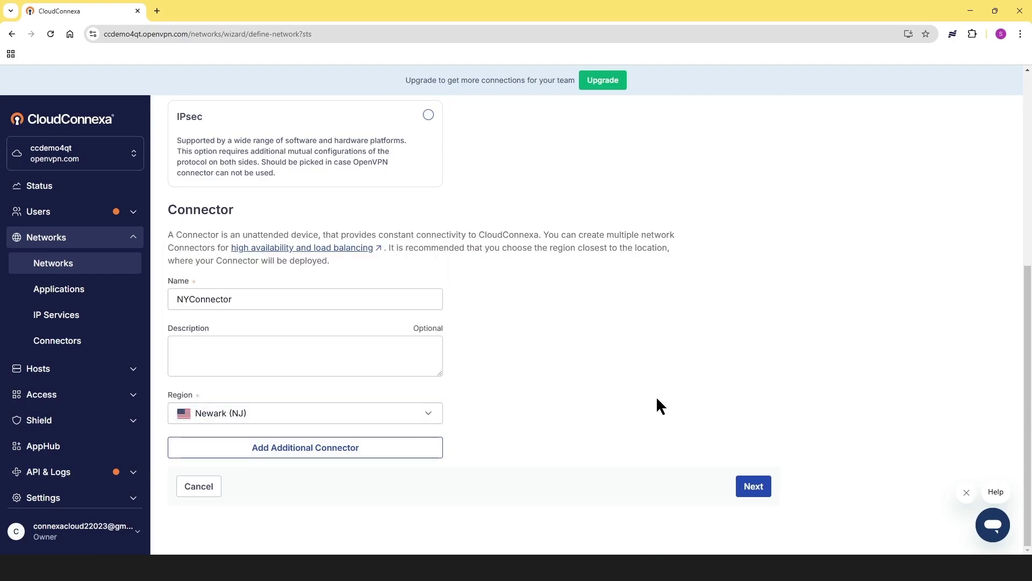
{"action": "left_click", "coordinate": [753, 486]}
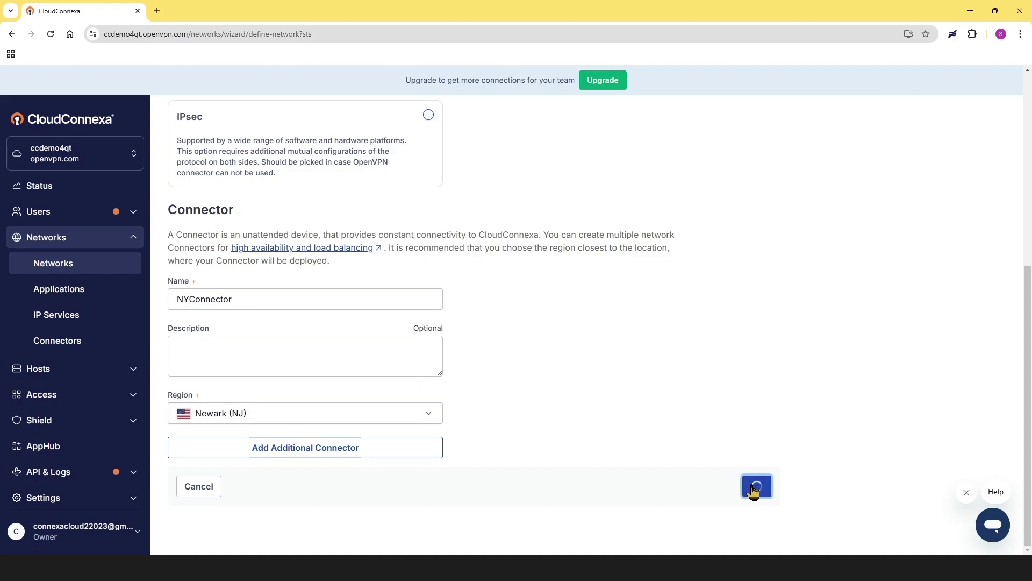
Step: Set the connector's provider type to Linux
{"action": "left_click", "coordinate": [432, 347]}
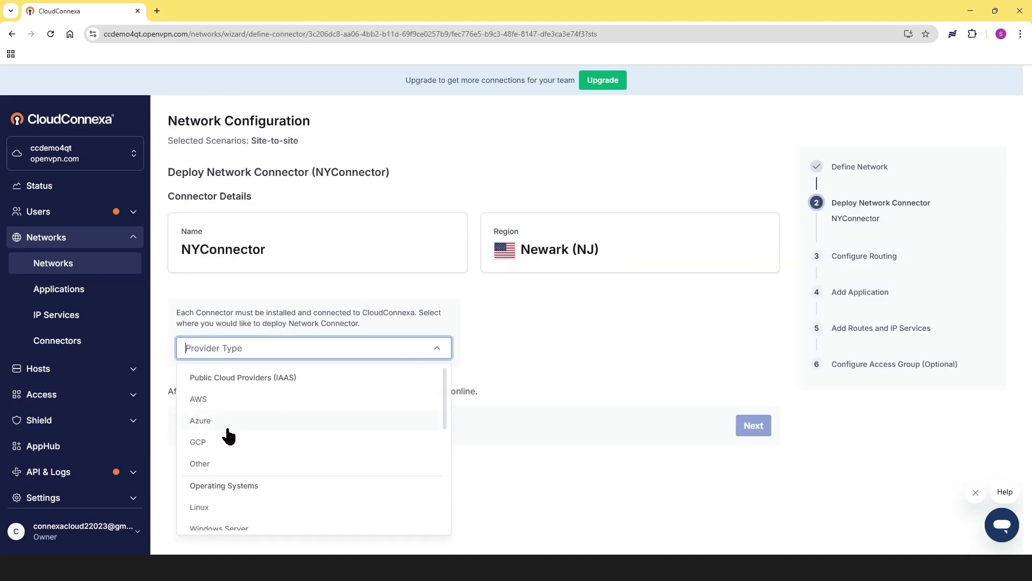
{"action": "scroll", "coordinate": [232, 446], "scroll_direction": "down", "scroll_amount": 2}
{"action": "scroll", "coordinate": [232, 446], "scroll_direction": "down", "scroll_amount": 1}
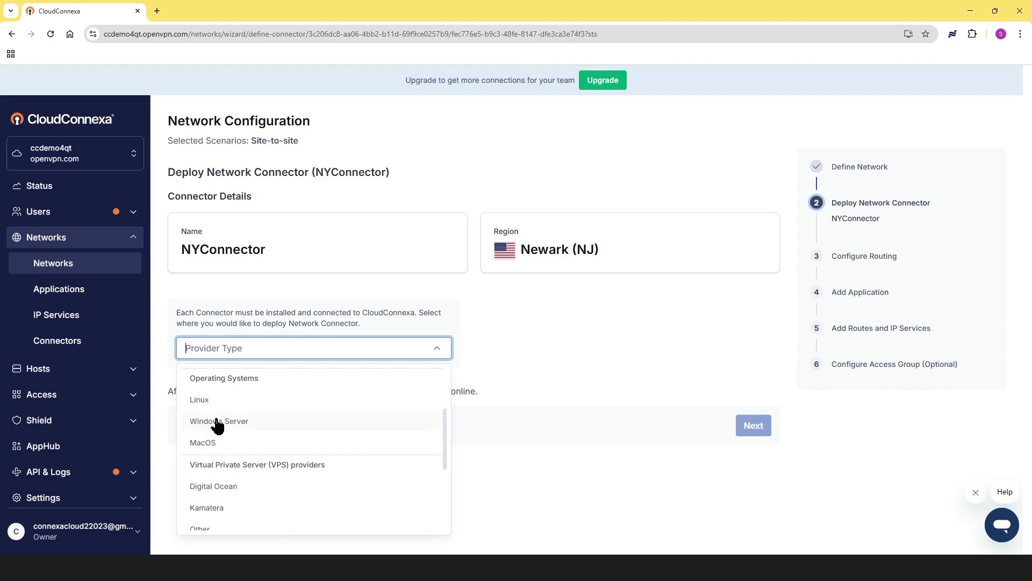
{"action": "scroll", "coordinate": [277, 486], "scroll_direction": "down", "scroll_amount": 2}
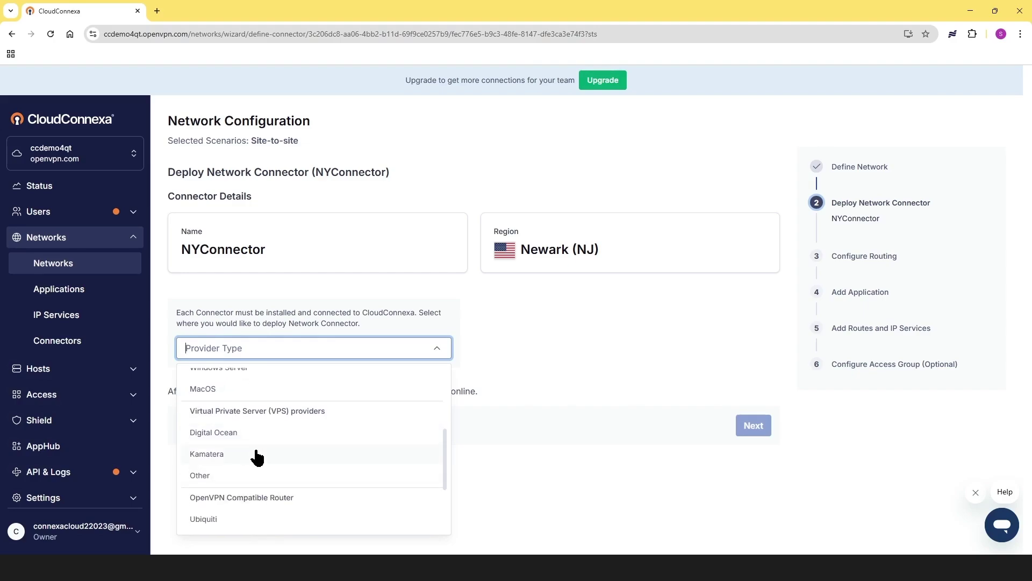
{"action": "scroll", "coordinate": [256, 456], "scroll_direction": "down", "scroll_amount": 2}
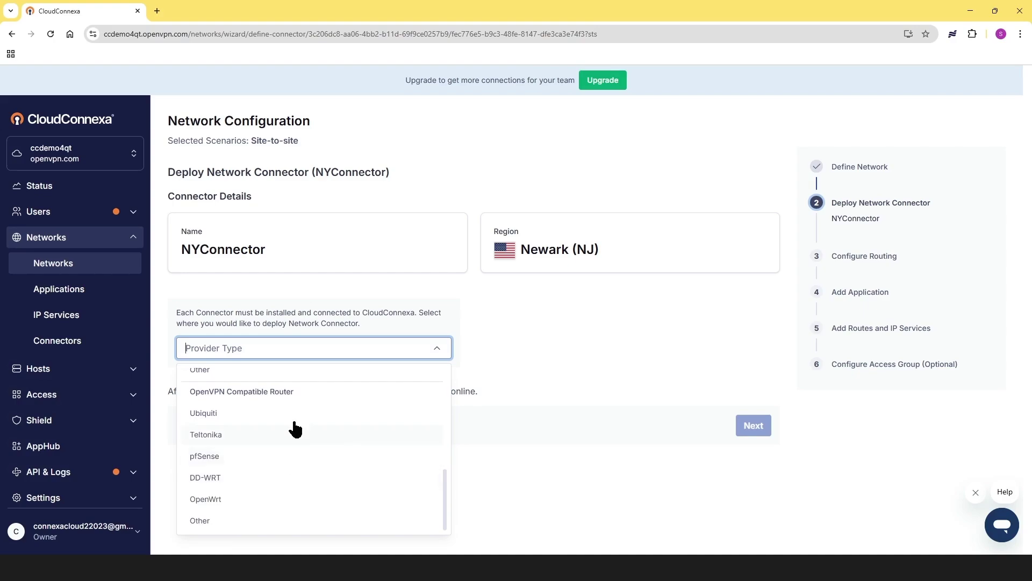
{"action": "scroll", "coordinate": [403, 424], "scroll_direction": "up", "scroll_amount": 10}
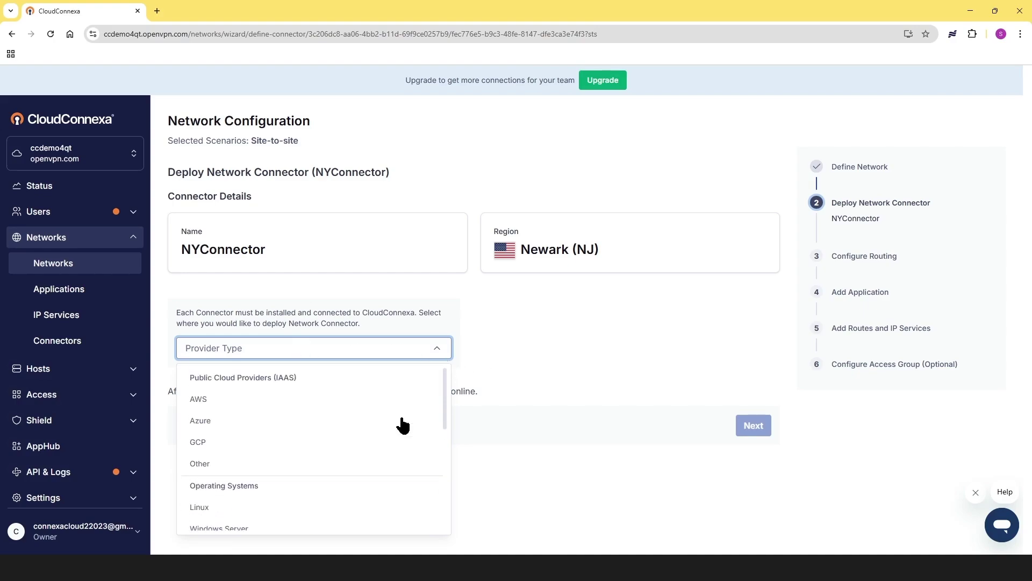
{"action": "scroll", "coordinate": [255, 426], "scroll_direction": "down", "scroll_amount": 1}
{"action": "left_click", "coordinate": [202, 456]}
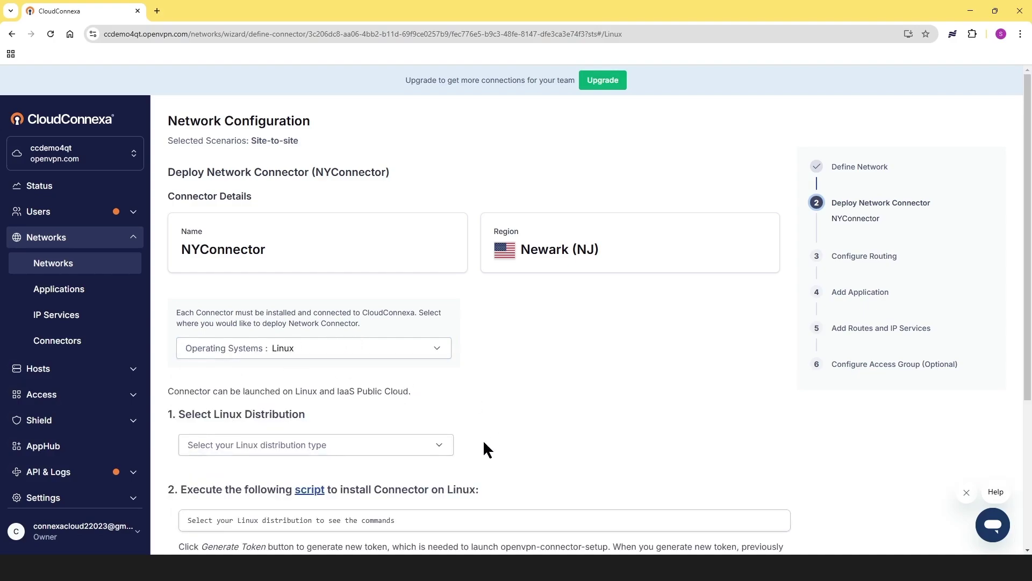
Step: Choose the Ubuntu 24.04 distribution and copy the connector install script
{"action": "left_click", "coordinate": [440, 445]}
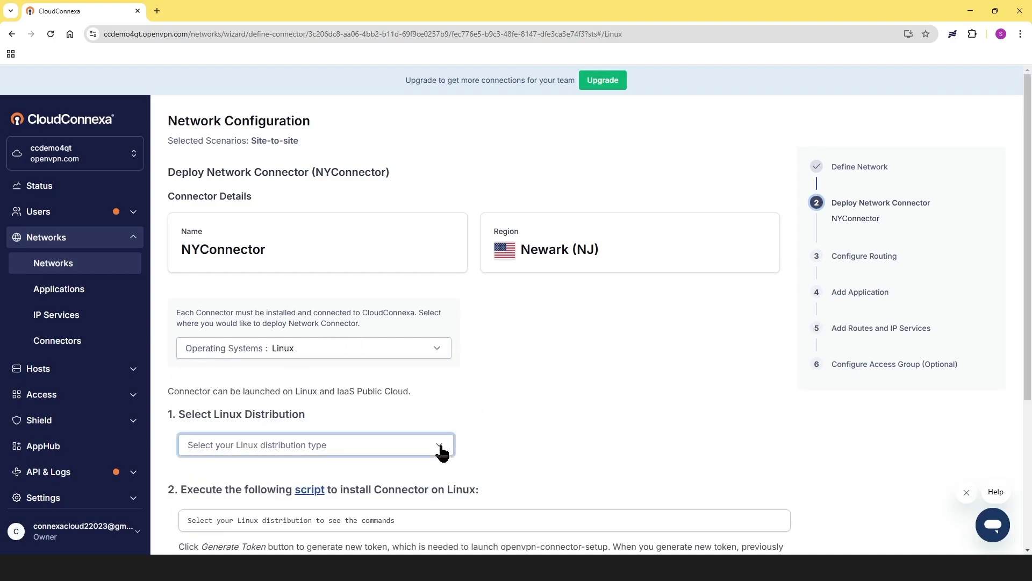
{"action": "scroll", "coordinate": [277, 355], "scroll_direction": "down", "scroll_amount": 3}
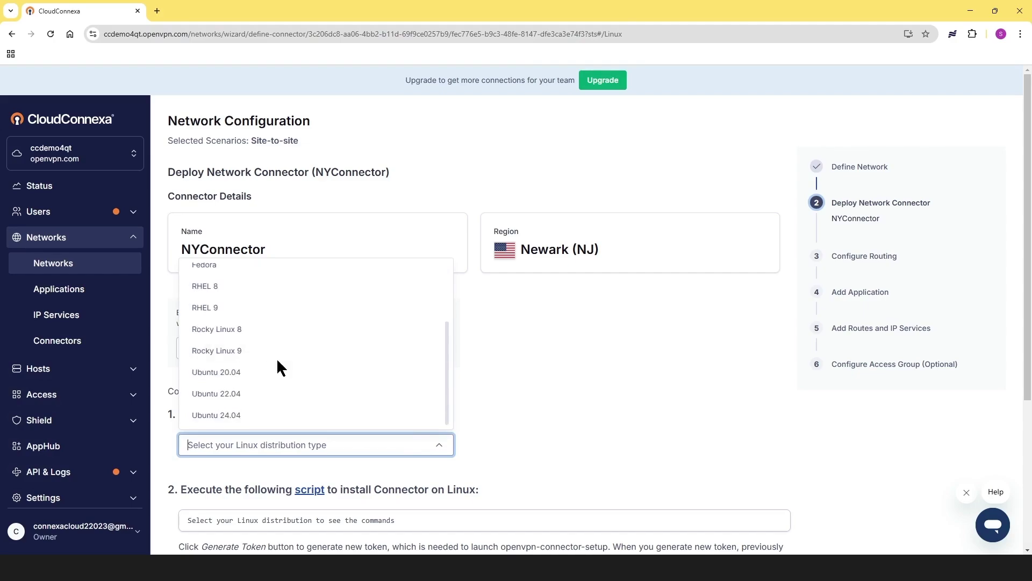
{"action": "scroll", "coordinate": [276, 356], "scroll_direction": "down", "scroll_amount": 2}
{"action": "left_click", "coordinate": [257, 308]}
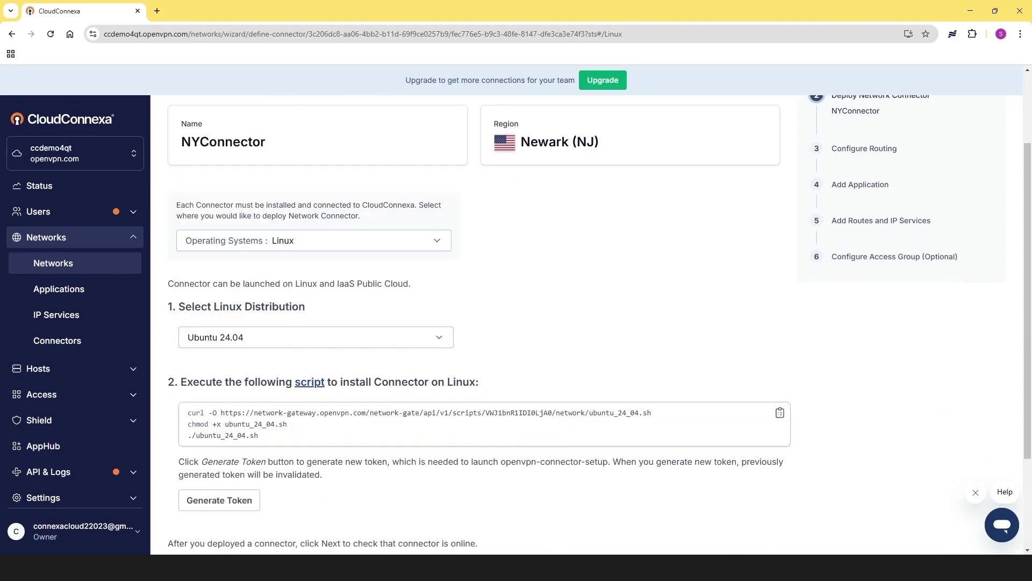
{"action": "left_click", "coordinate": [780, 413]}
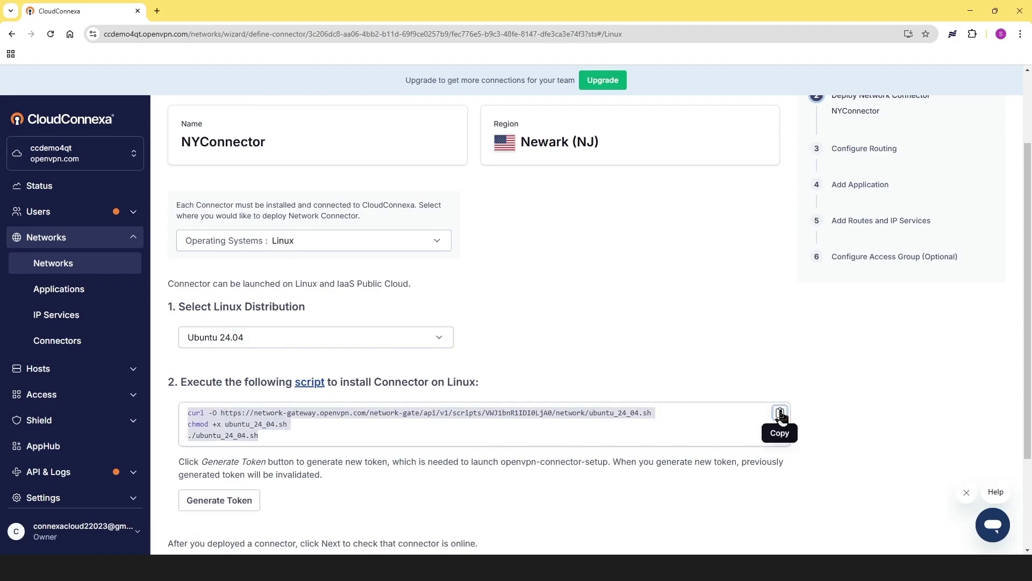
{"action": "left_click", "coordinate": [780, 413]}
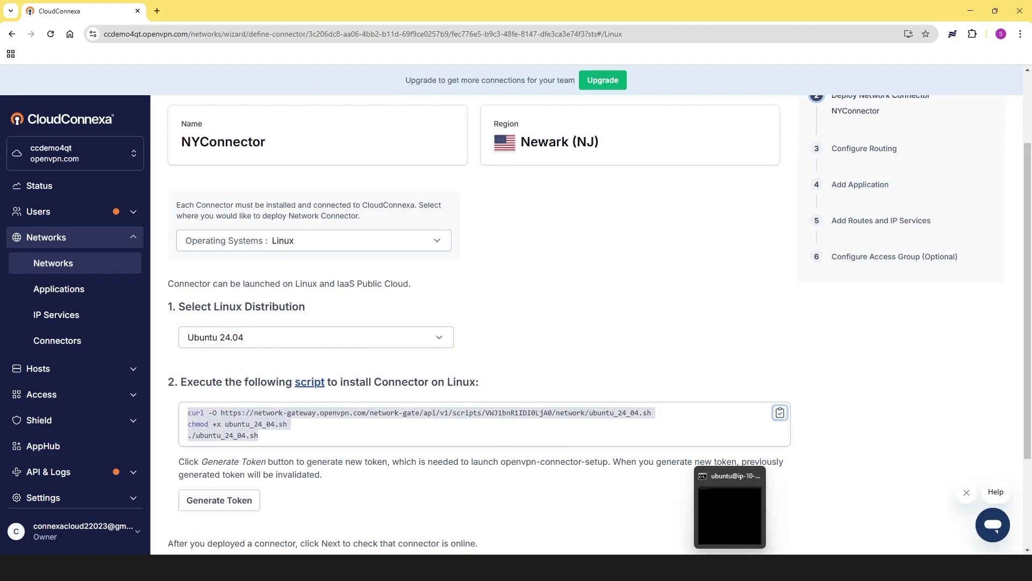
Step: In the Ubuntu SSH terminal, become root with sudo -i and run the pasted install script
{"action": "left_click", "coordinate": [729, 567]}
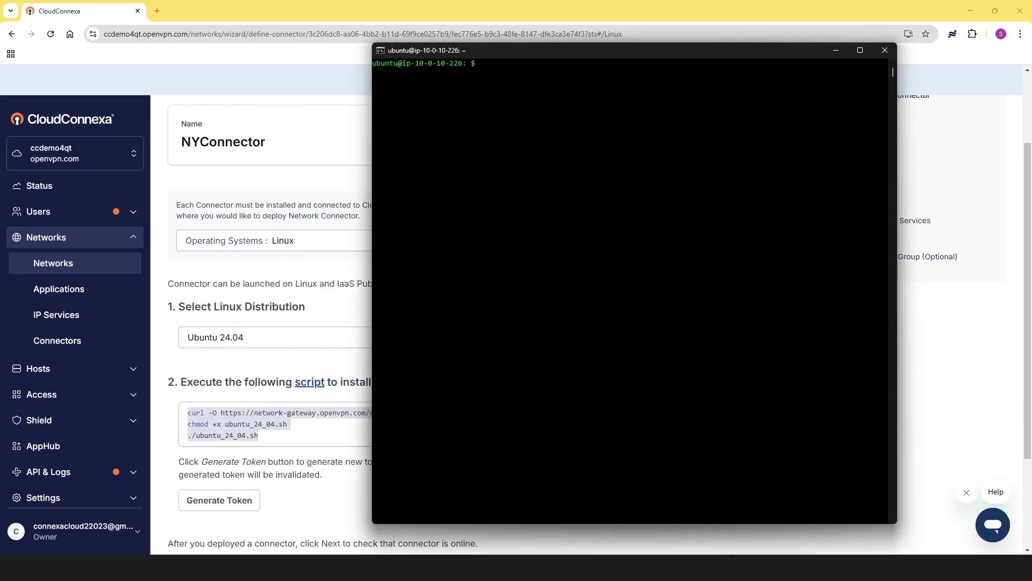
{"action": "left_click_drag", "start_coordinate": [539, 50], "coordinate": [544, 43]}
{"action": "type", "text": "sudo -i"}
{"action": "key", "text": "Return"}
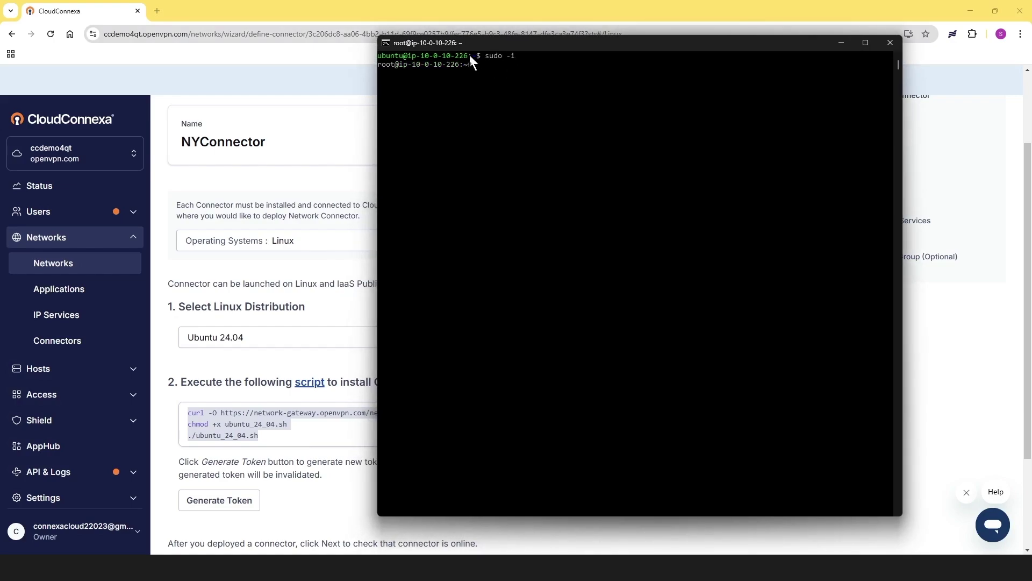
{"action": "right_click", "coordinate": [489, 71]}
{"action": "key", "text": "Return"}
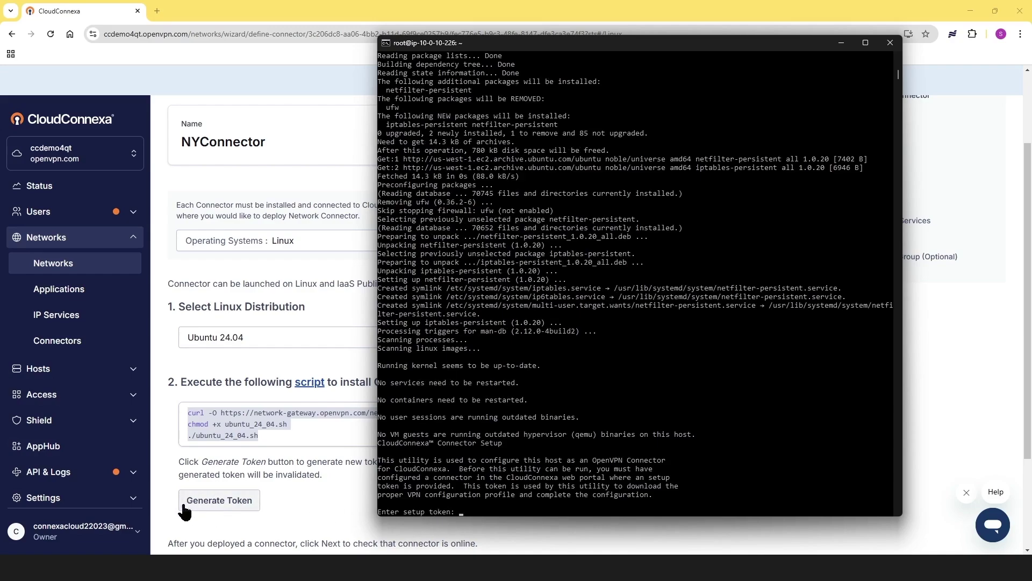
Step: Generate a setup token in CloudConnexa and submit it at the terminal's setup token prompt
{"action": "left_click", "coordinate": [222, 505]}
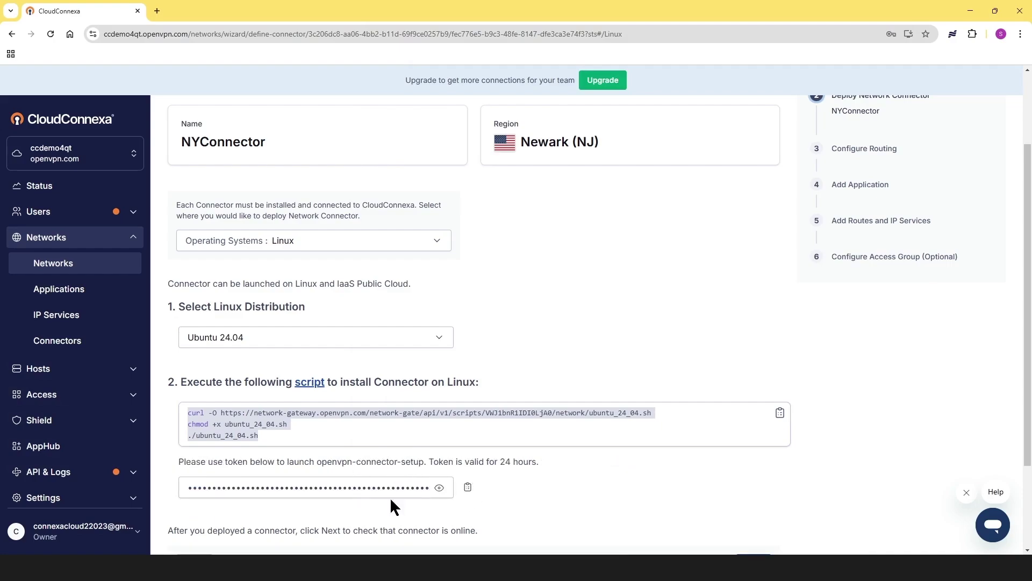
{"action": "left_click", "coordinate": [467, 487]}
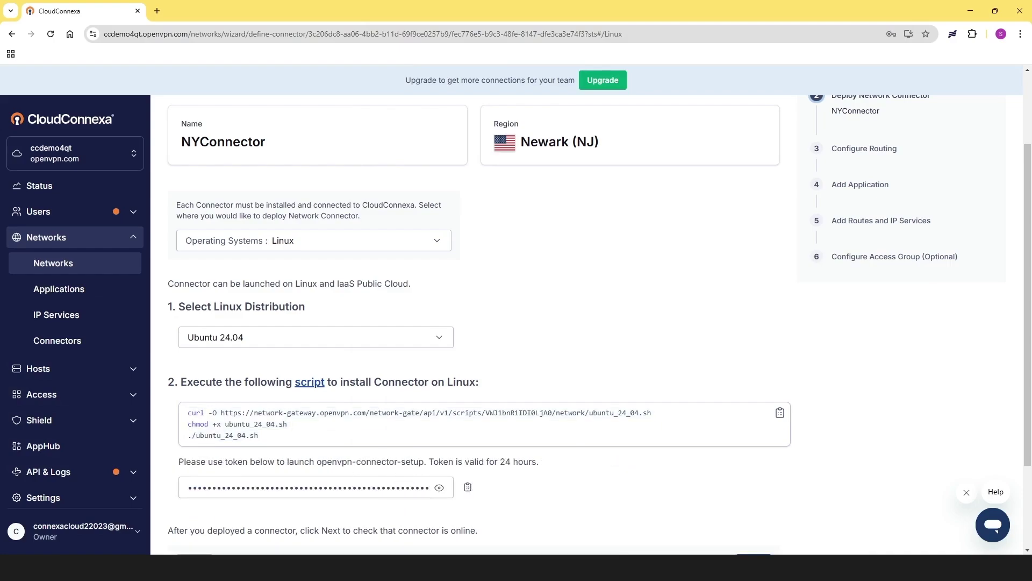
{"action": "key", "text": "alt+Tab"}
{"action": "right_click", "coordinate": [466, 510]}
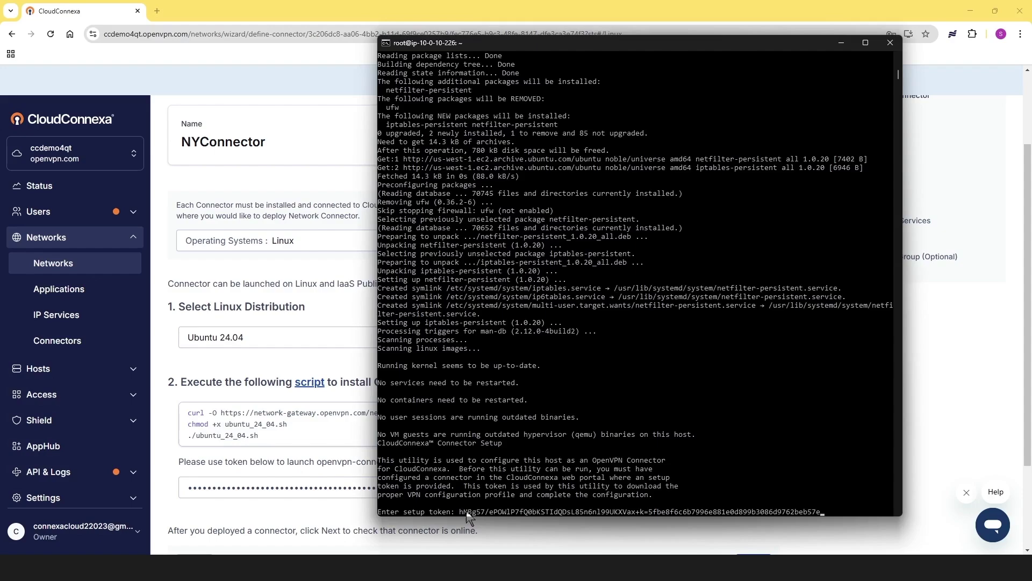
{"action": "key", "text": "Return"}
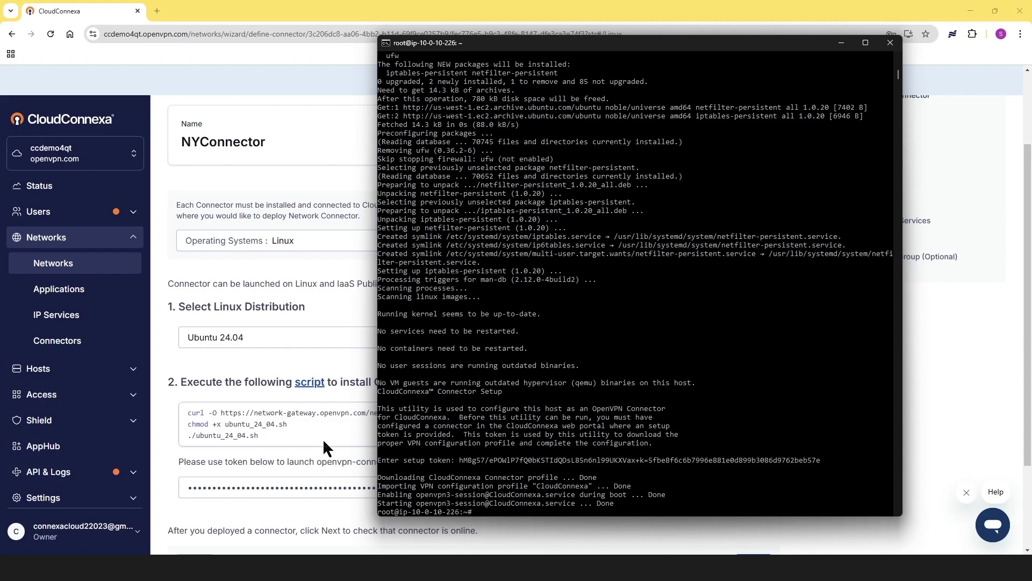
Step: Back in CloudConnexa, confirm NYConnector is online and continue to the Configure Routing step
{"action": "left_click", "coordinate": [511, 528]}
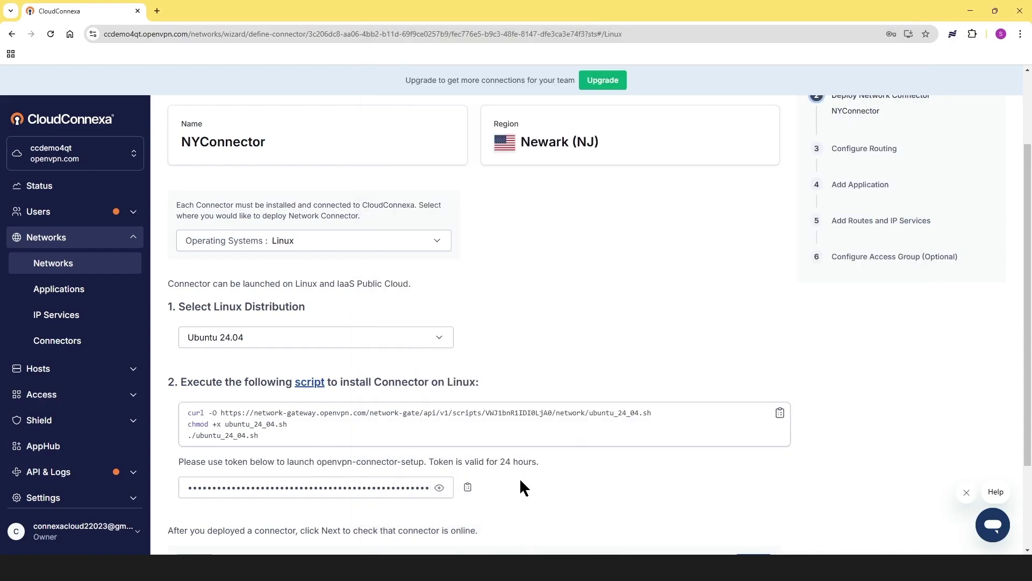
{"action": "scroll", "coordinate": [520, 473], "scroll_direction": "down", "scroll_amount": 3}
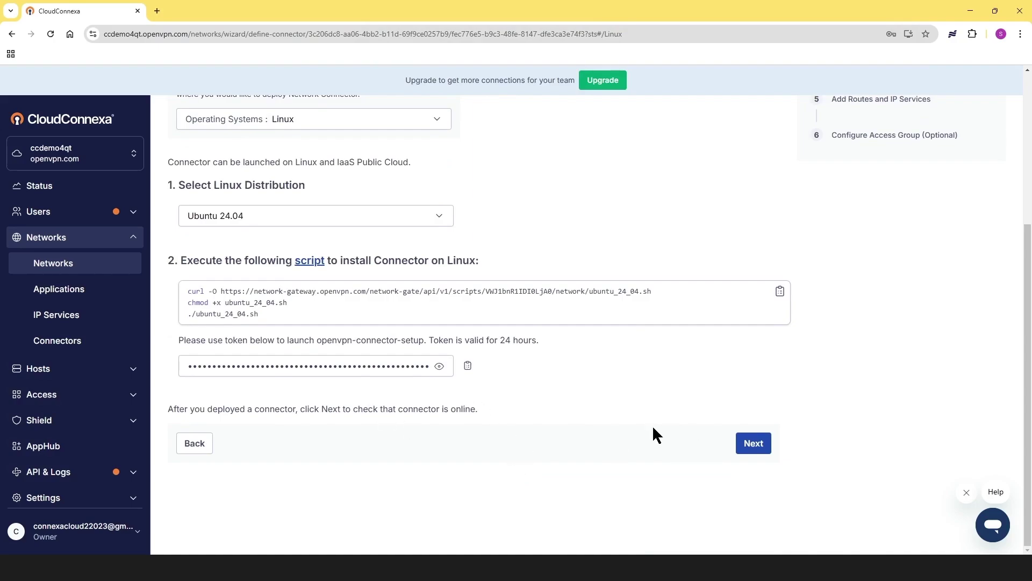
{"action": "left_click", "coordinate": [755, 445]}
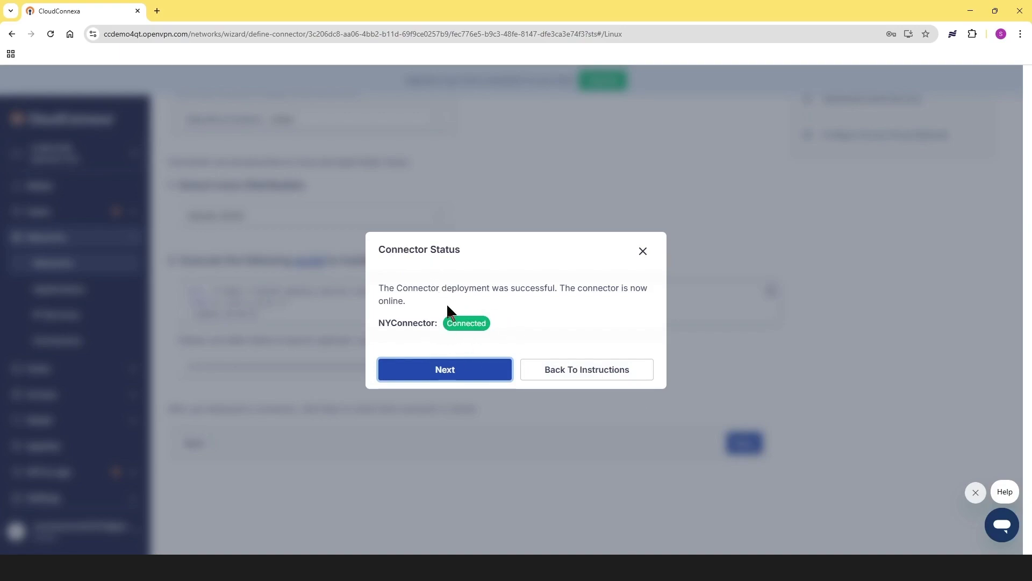
{"action": "left_click", "coordinate": [443, 370]}
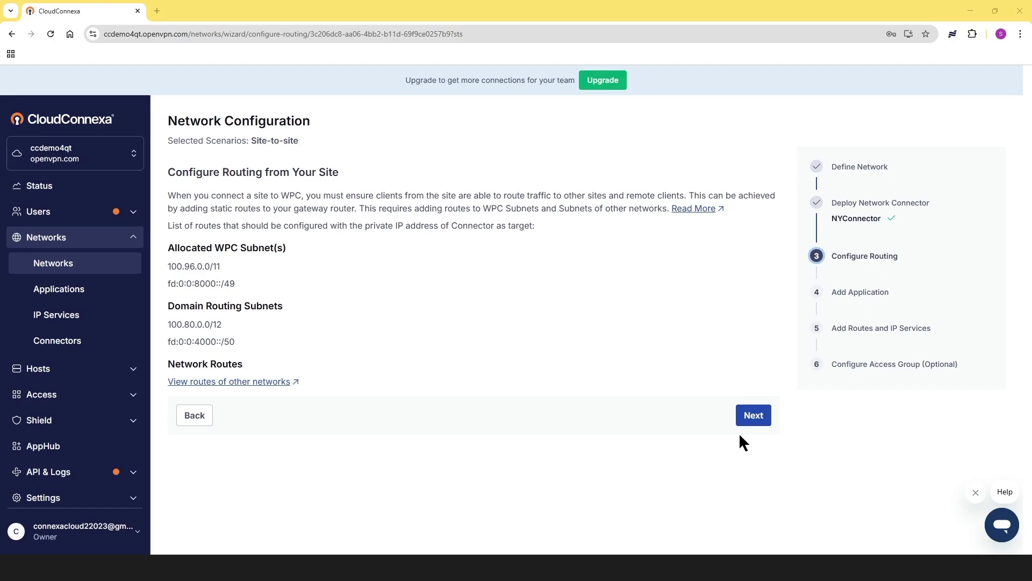
Step: Move past Configure Routing and Add Application to reach Add Routes and IP Services
{"action": "left_click", "coordinate": [749, 417]}
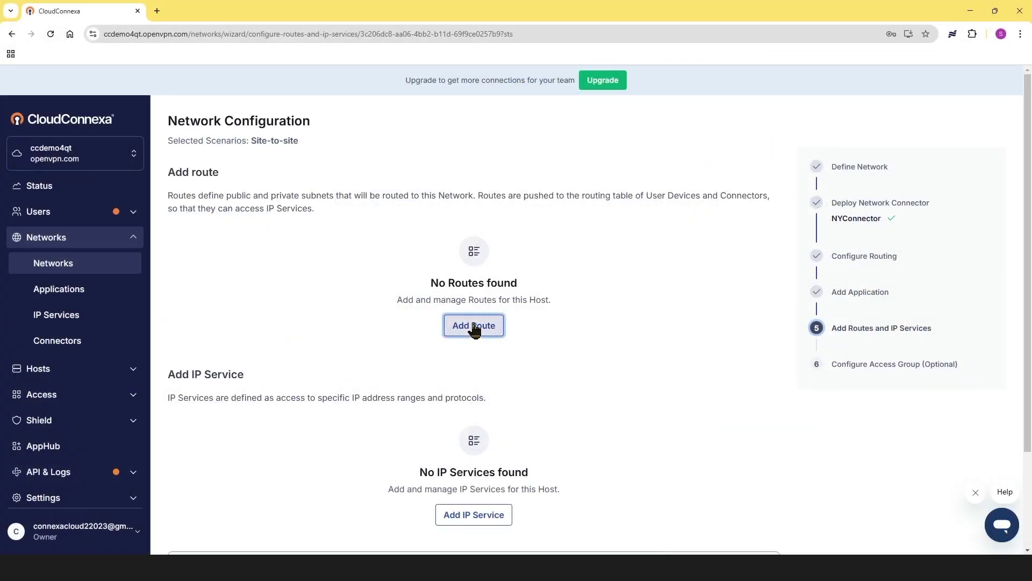
Step: Add a route for 10.0.13.191/32 to the network
{"action": "left_click", "coordinate": [466, 324]}
{"action": "left_click", "coordinate": [448, 280]}
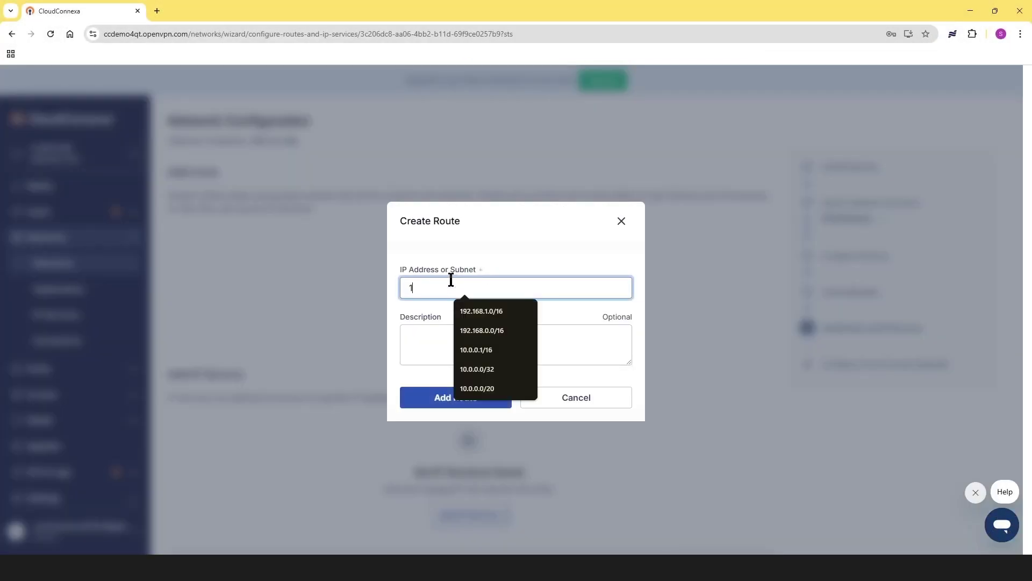
{"action": "left_click", "coordinate": [450, 280]}
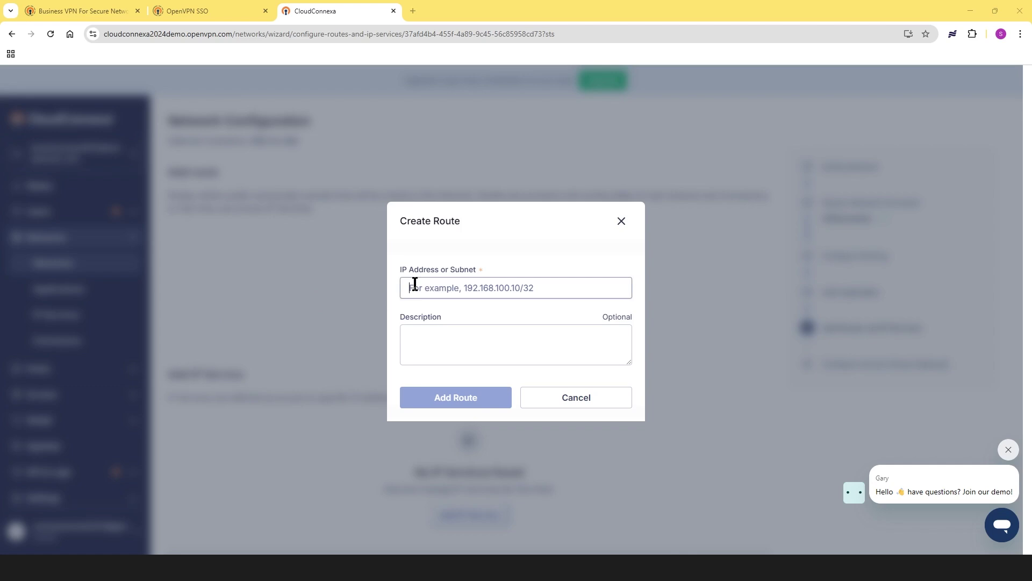
{"action": "left_click", "coordinate": [414, 285]}
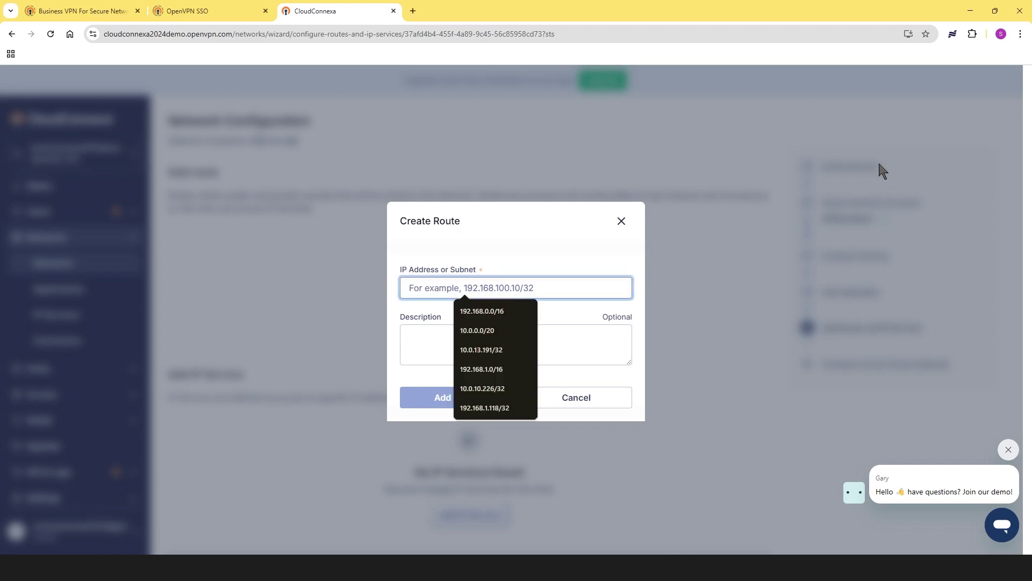
{"action": "type", "text": "10.0.1"}
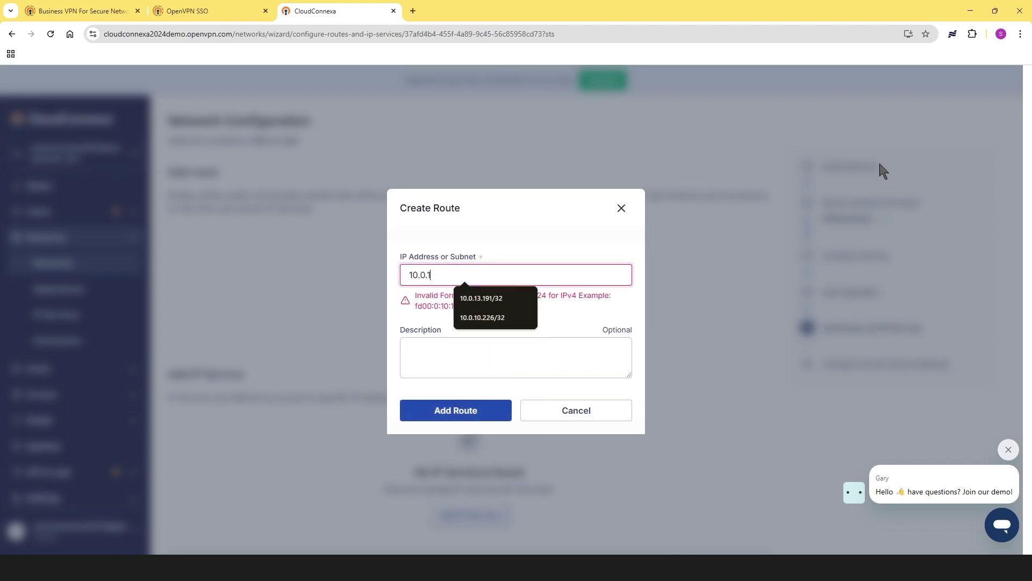
{"action": "type", "text": "3.191"}
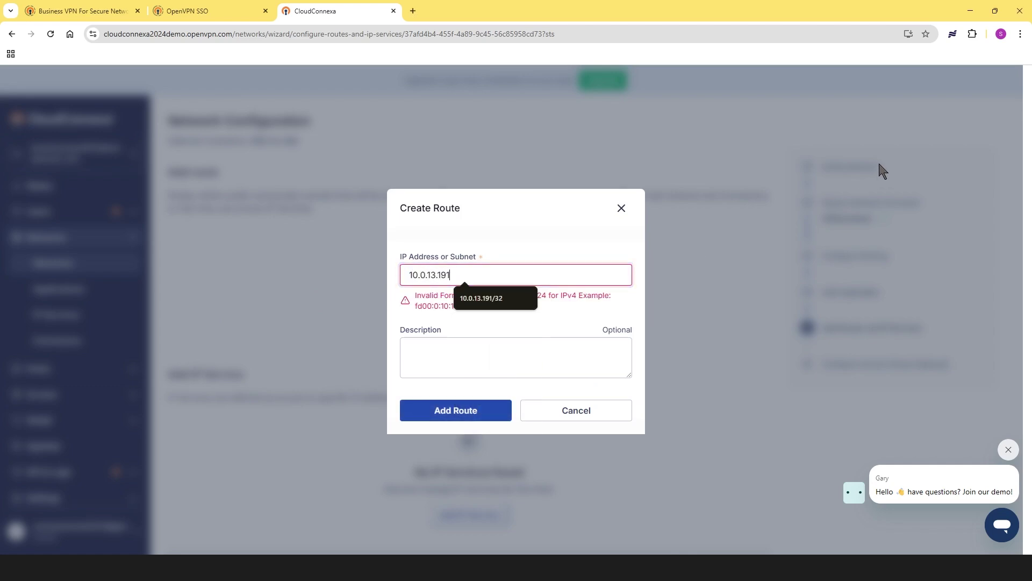
{"action": "type", "text": "/32"}
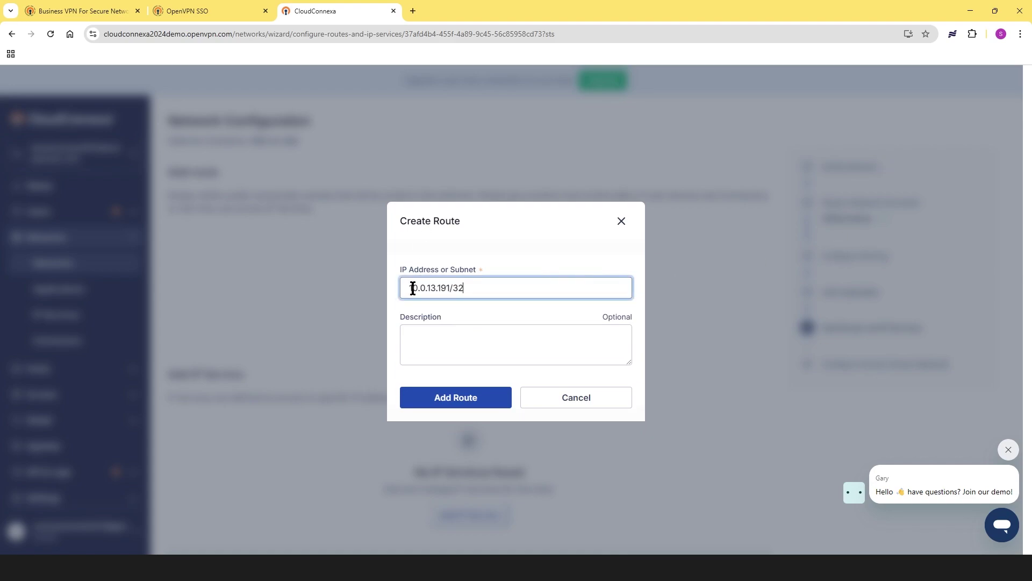
{"action": "left_click", "coordinate": [452, 401]}
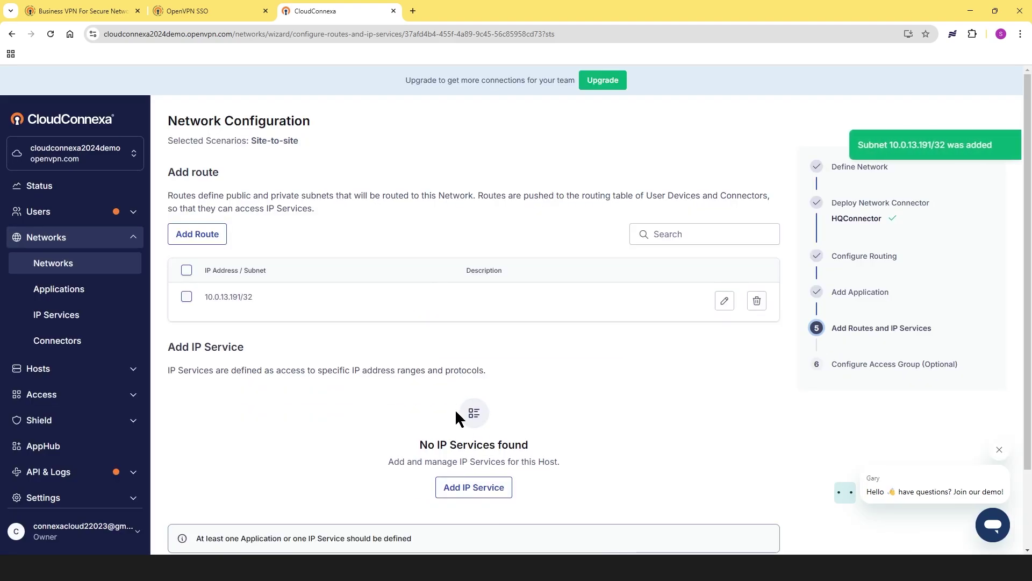
Step: Create an IP service named WebServer with custom protocols HTTP, HTTPS, TFTP and ICMP
{"action": "left_click", "coordinate": [473, 487]}
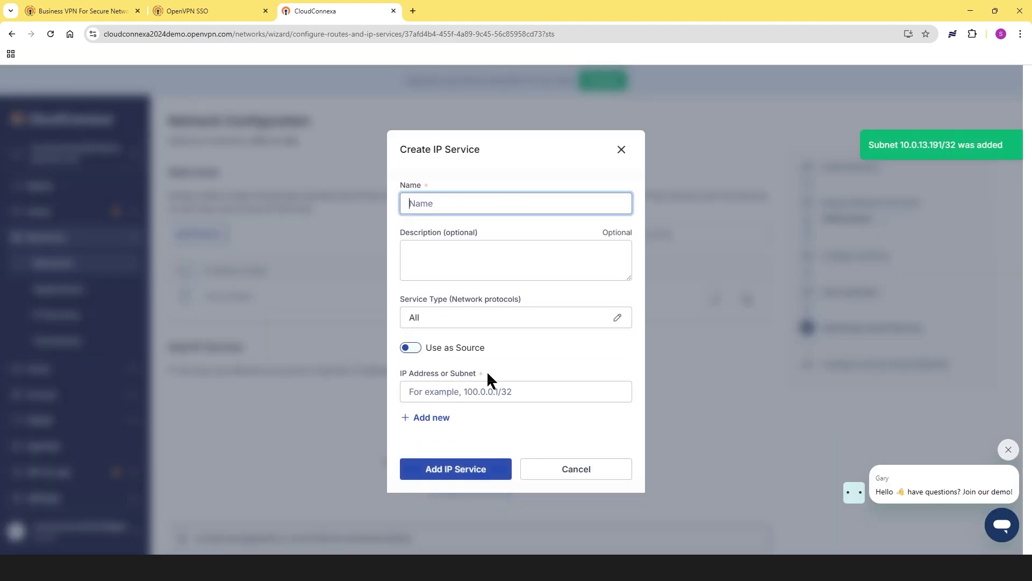
{"action": "left_click", "coordinate": [433, 204]}
{"action": "type", "text": "Web"}
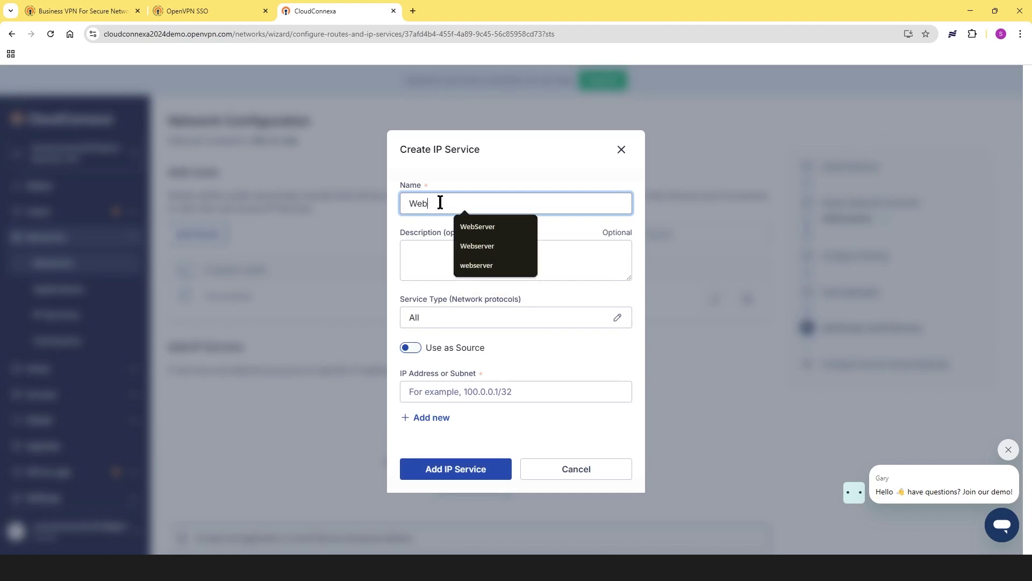
{"action": "type", "text": "Server"}
{"action": "left_click", "coordinate": [525, 321]}
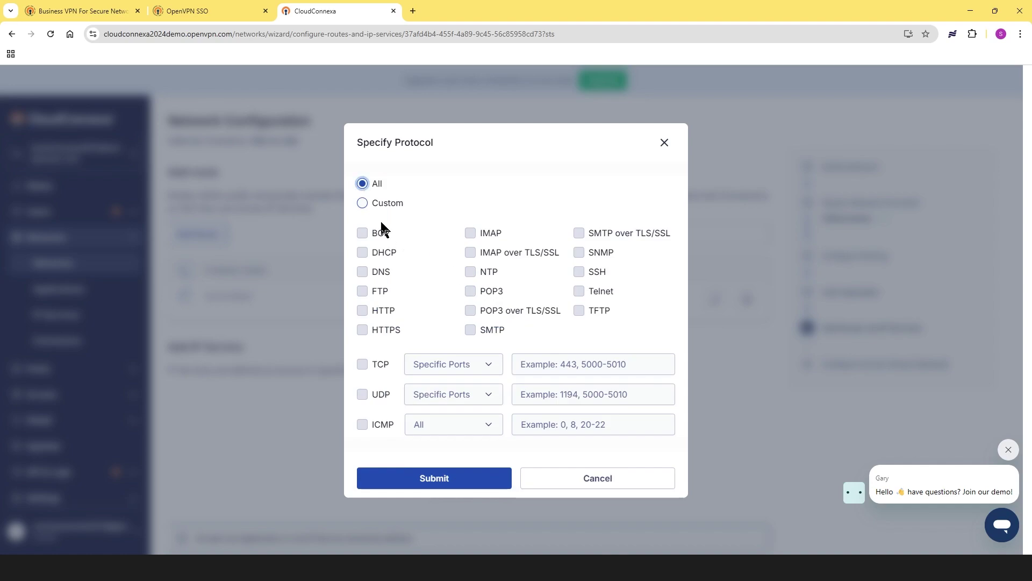
{"action": "left_click", "coordinate": [363, 204]}
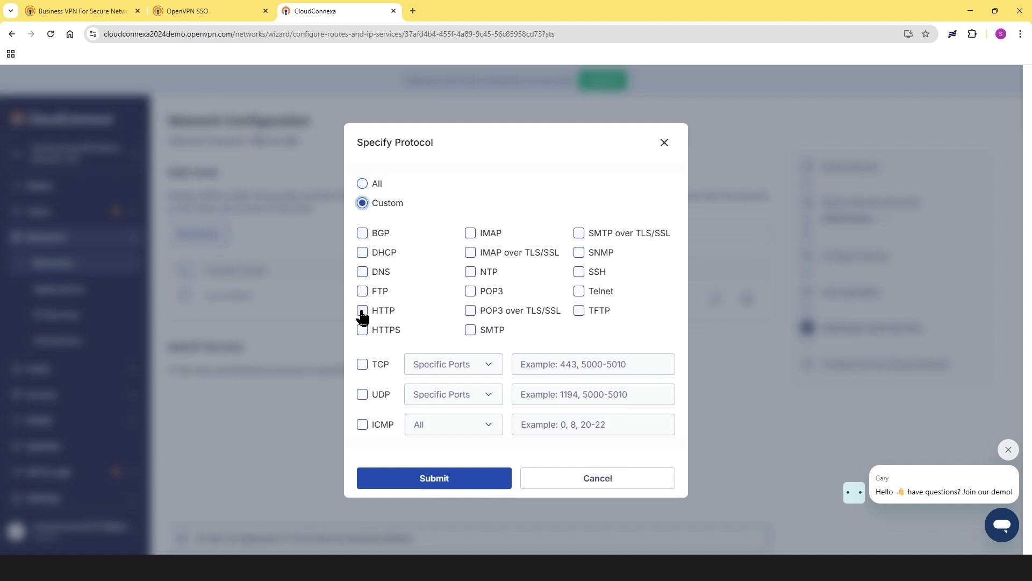
{"action": "left_click", "coordinate": [363, 310]}
{"action": "left_click", "coordinate": [363, 330]}
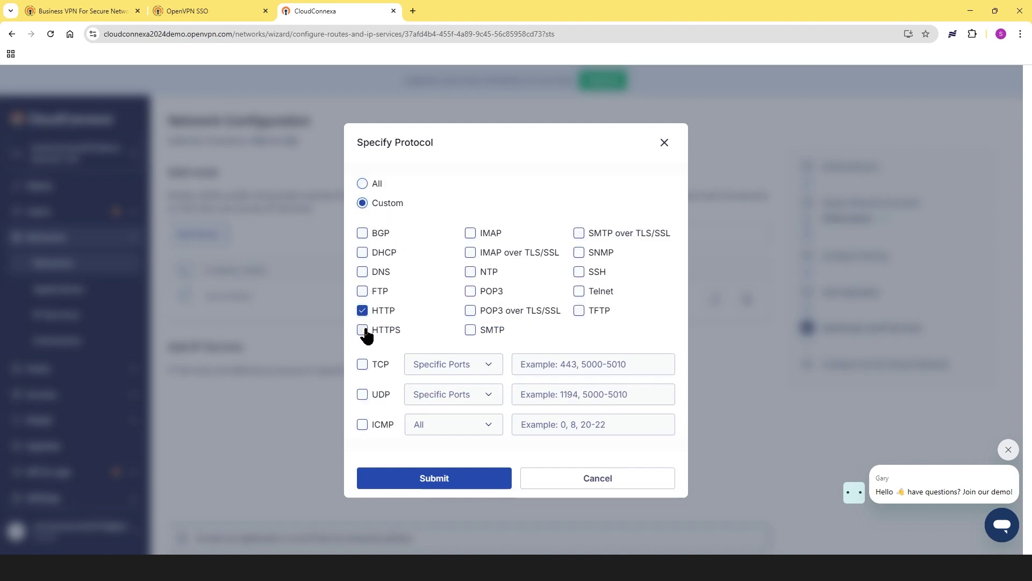
{"action": "left_click", "coordinate": [579, 311]}
{"action": "left_click", "coordinate": [362, 424]}
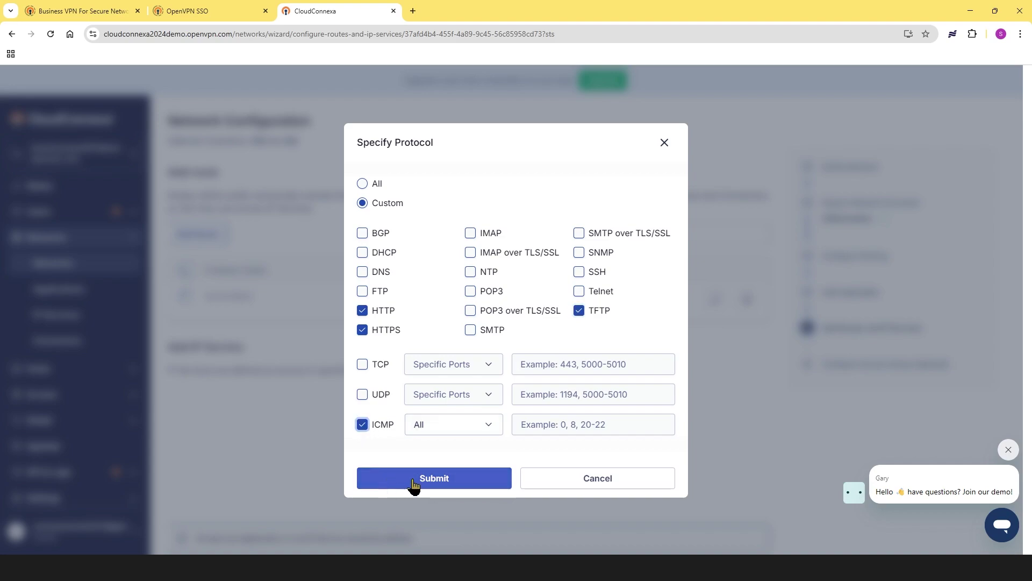
{"action": "left_click", "coordinate": [452, 487]}
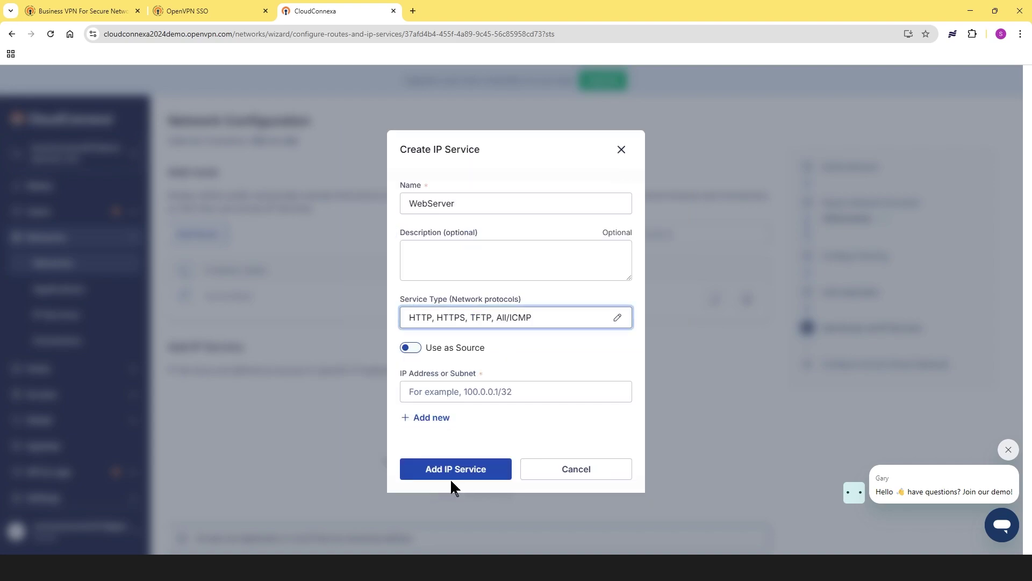
Step: Set the WebServer service address to 10.0.13.191/32 and add the service
{"action": "left_click", "coordinate": [431, 388]}
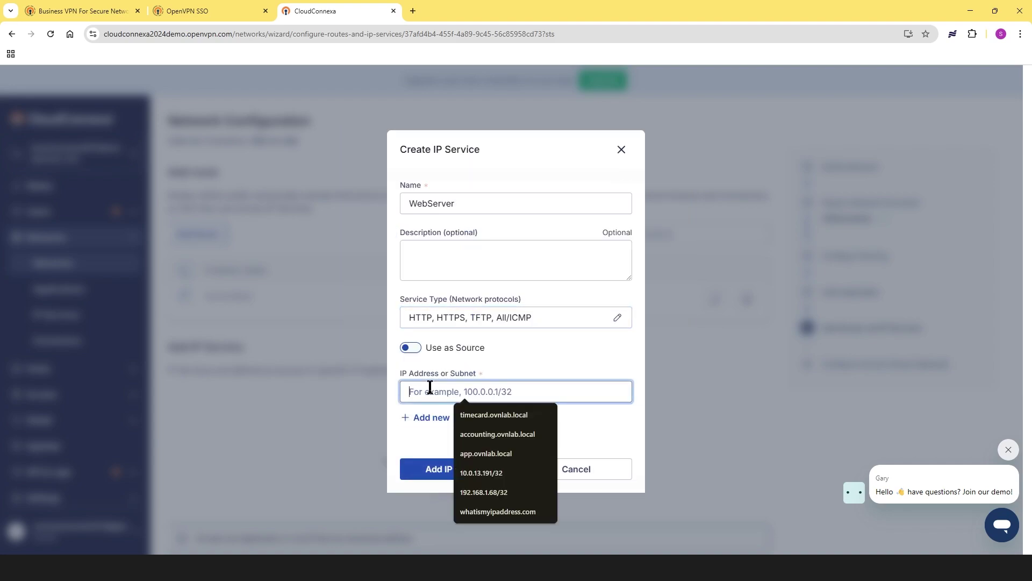
{"action": "type", "text": "10."}
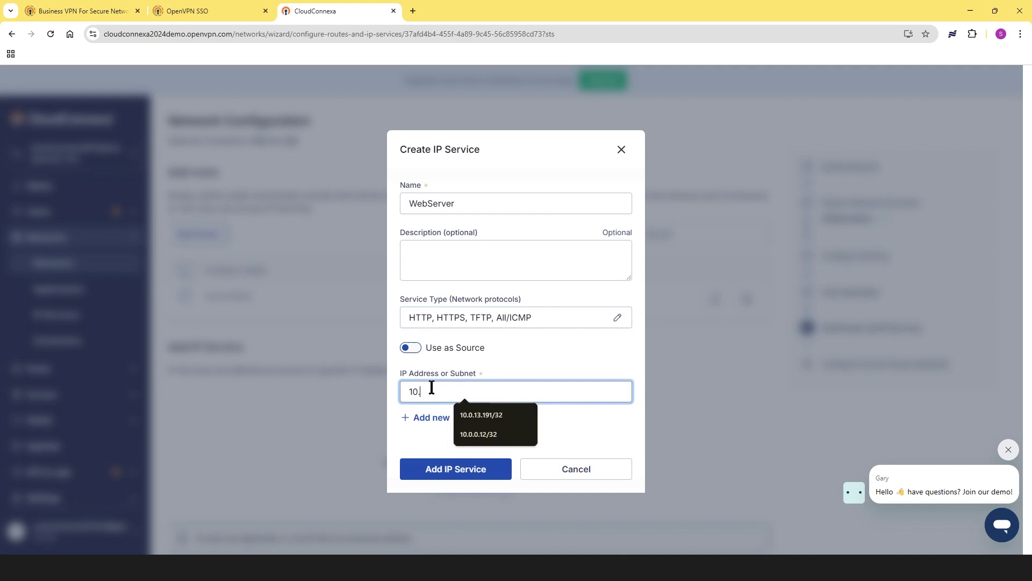
{"action": "type", "text": "0.11"}
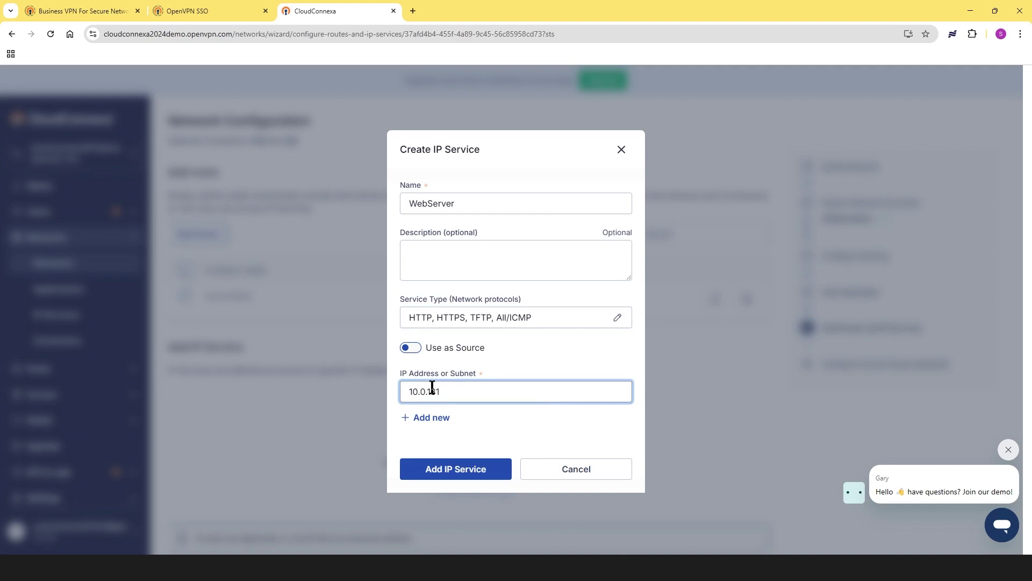
{"action": "type", "text": "191."}
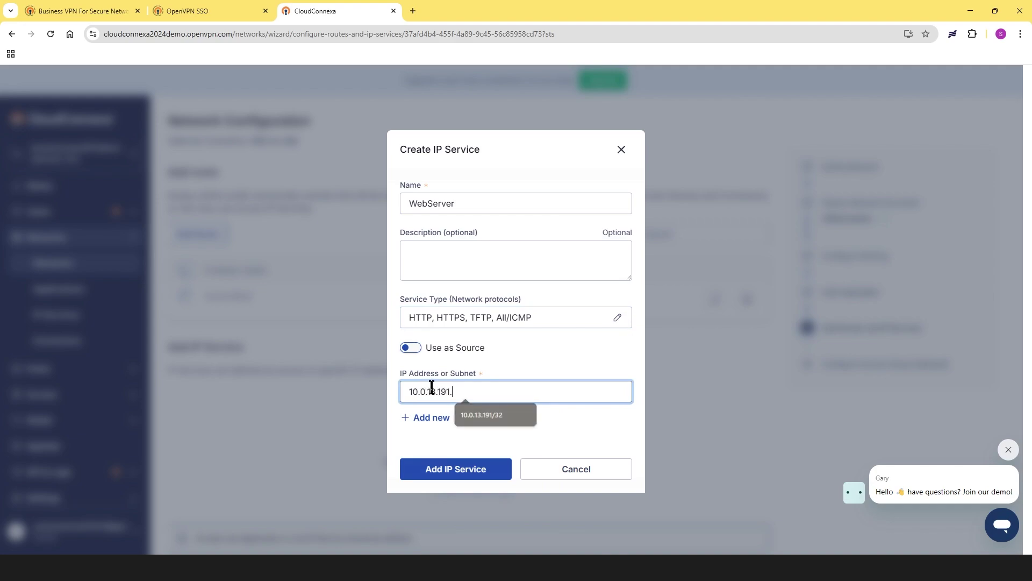
{"action": "key", "text": "BackSpace"}
{"action": "type", "text": "/"}
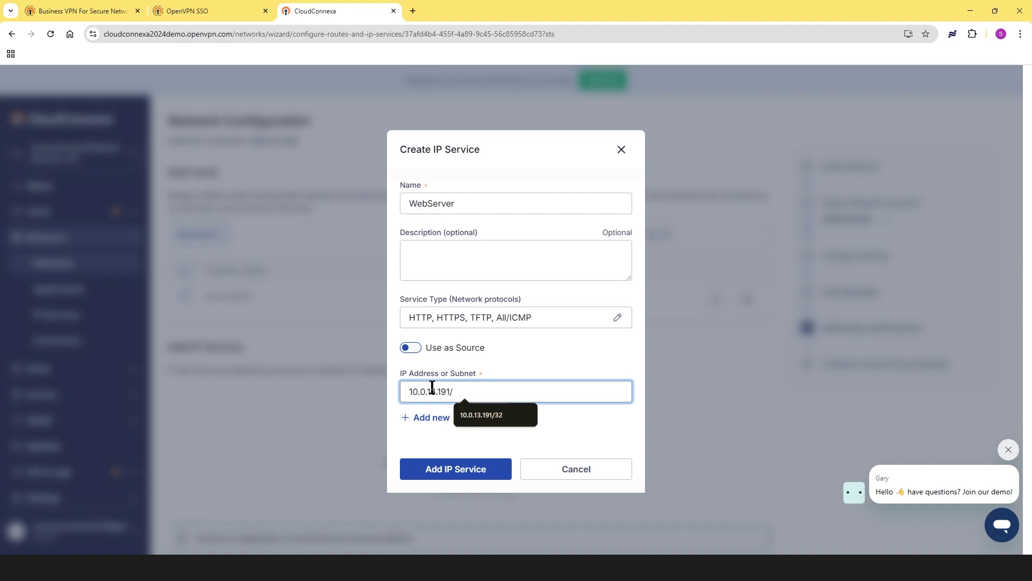
{"action": "type", "text": "32"}
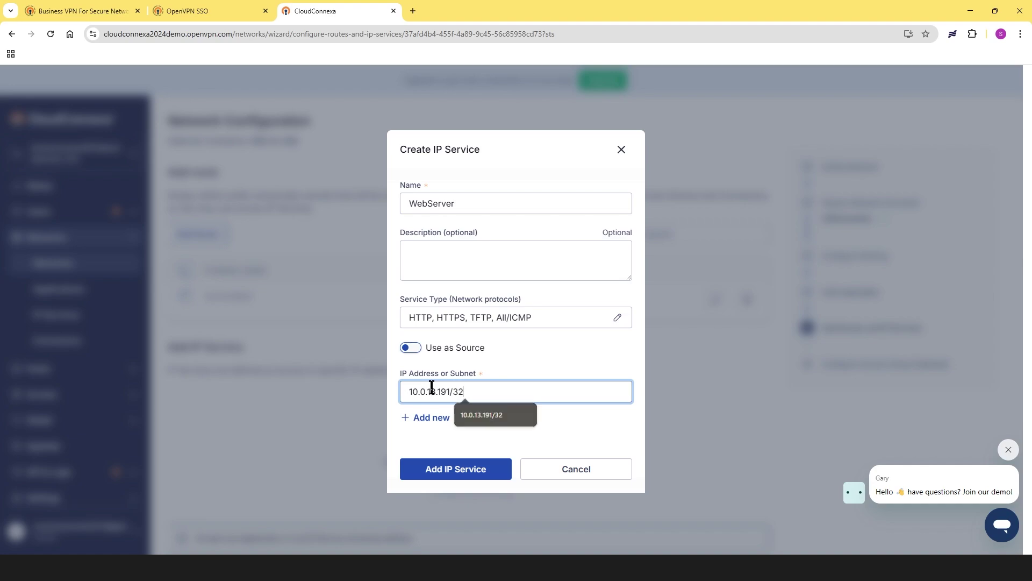
{"action": "left_click", "coordinate": [451, 479]}
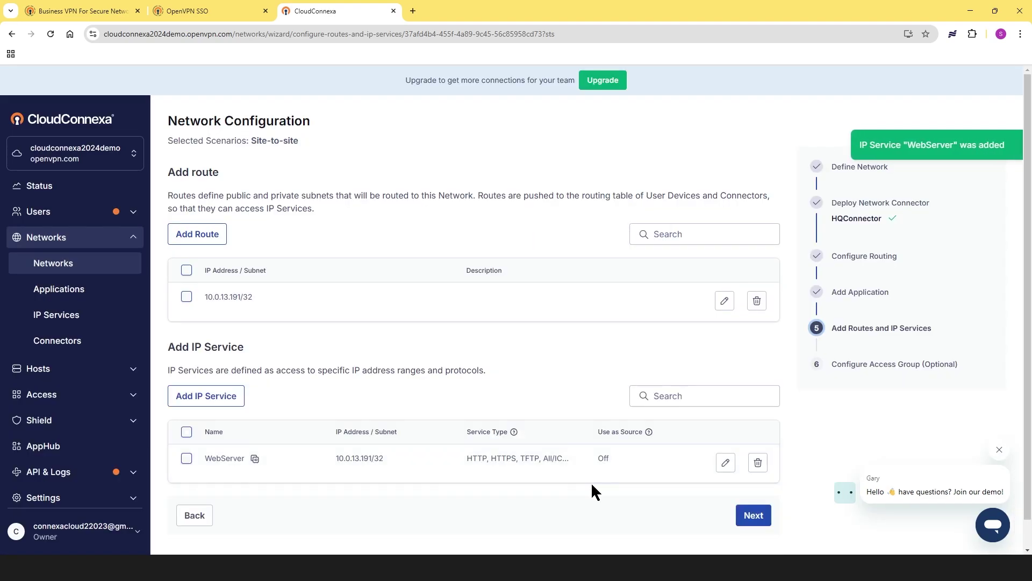
Step: Keep the Default Full Mesh Access Group, finish the wizard, and dismiss the chat popup
{"action": "left_click", "coordinate": [752, 517]}
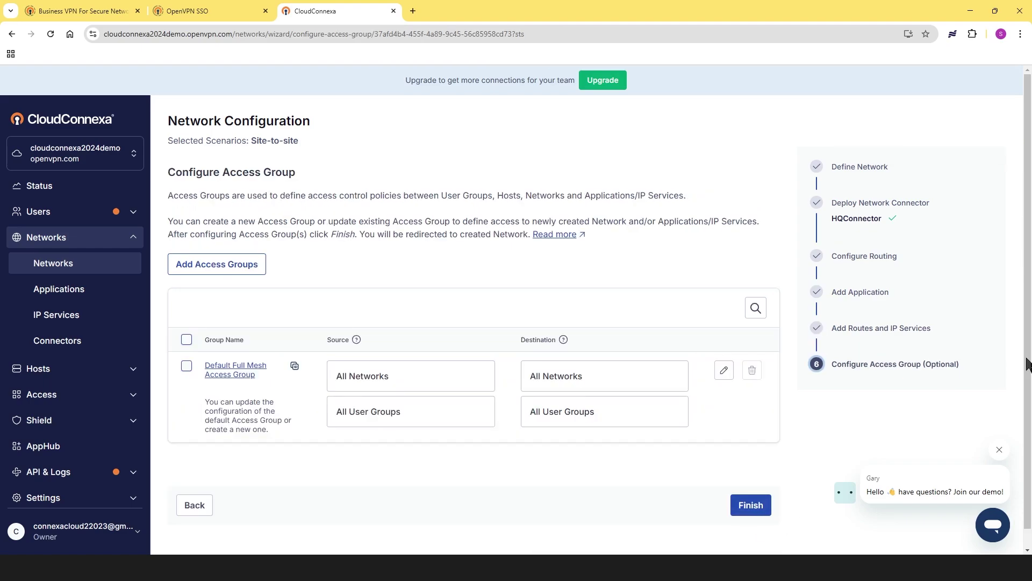
{"action": "left_click", "coordinate": [762, 508]}
{"action": "left_click", "coordinate": [998, 450]}
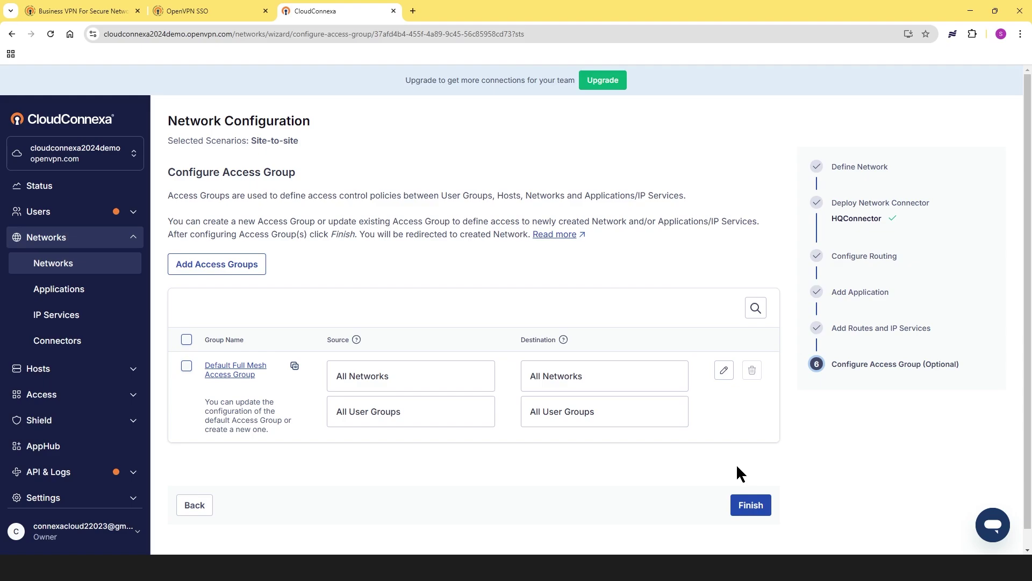
Step: Review NYNetwork's Applications, IP Services and Connectors, confirming NYConnector online in Newark (NJ)
{"action": "left_click", "coordinate": [747, 504]}
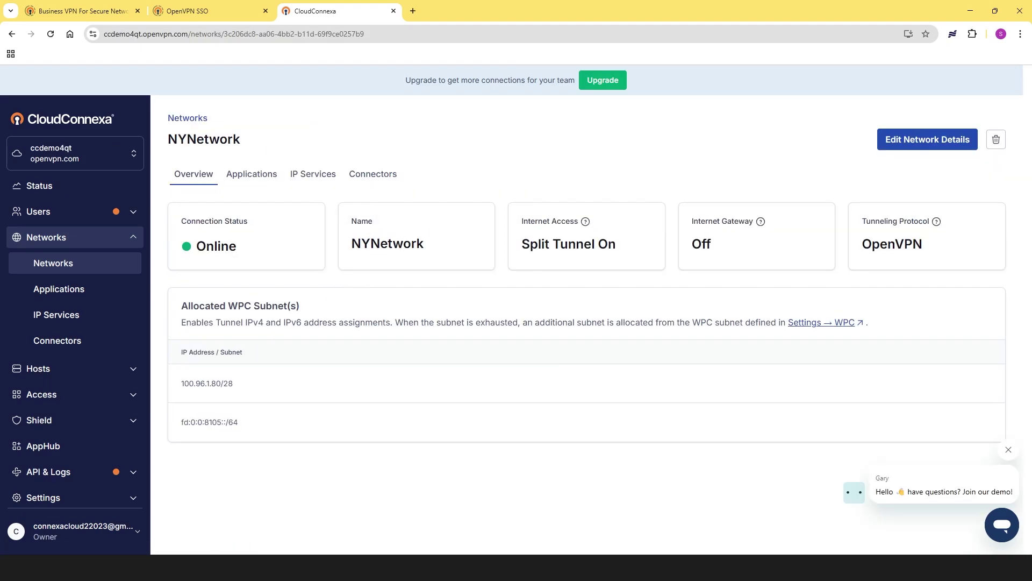
{"action": "left_click", "coordinate": [249, 179]}
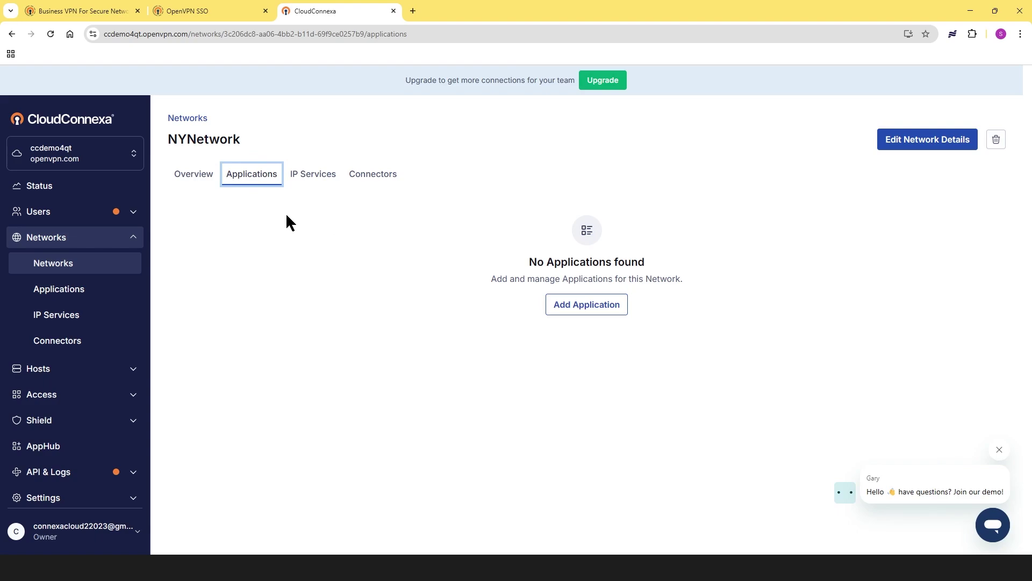
{"action": "left_click", "coordinate": [308, 176]}
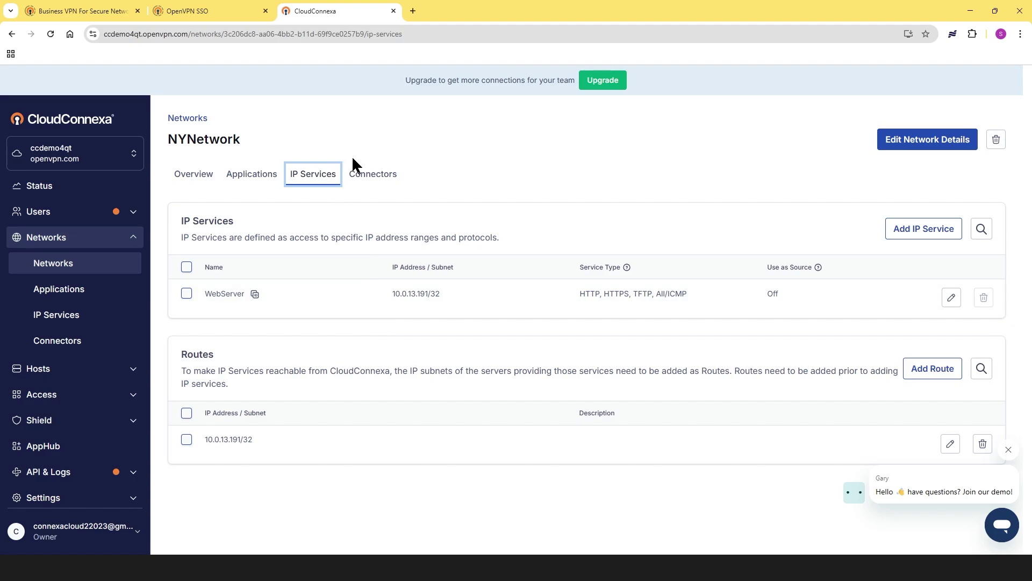
{"action": "left_click", "coordinate": [371, 177]}
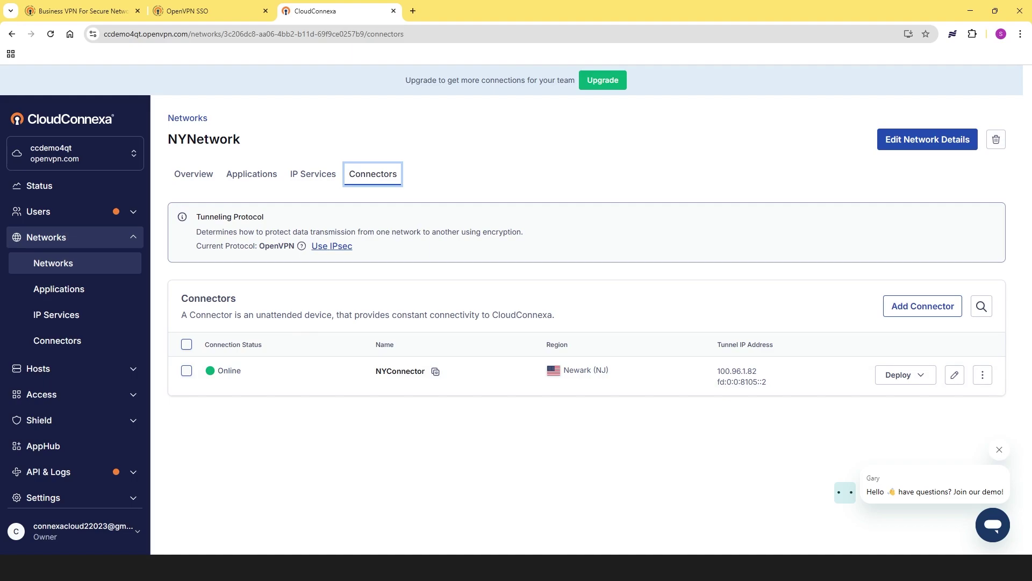
Step: Open the HQ network and view its IP Services, showing Time Card at 192.168.1.68/32
{"action": "left_click", "coordinate": [72, 267]}
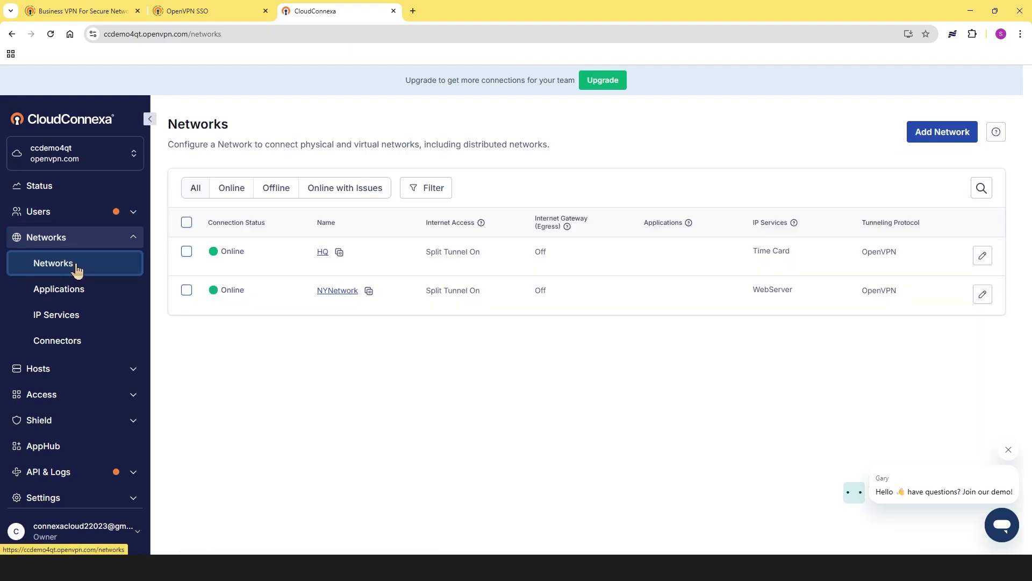
{"action": "left_click", "coordinate": [323, 252]}
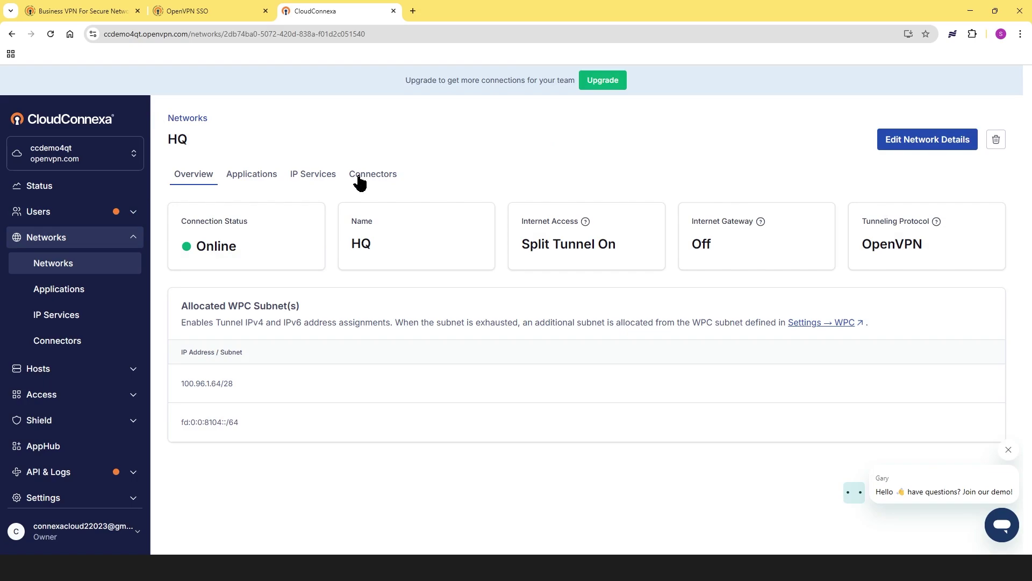
{"action": "left_click", "coordinate": [258, 180]}
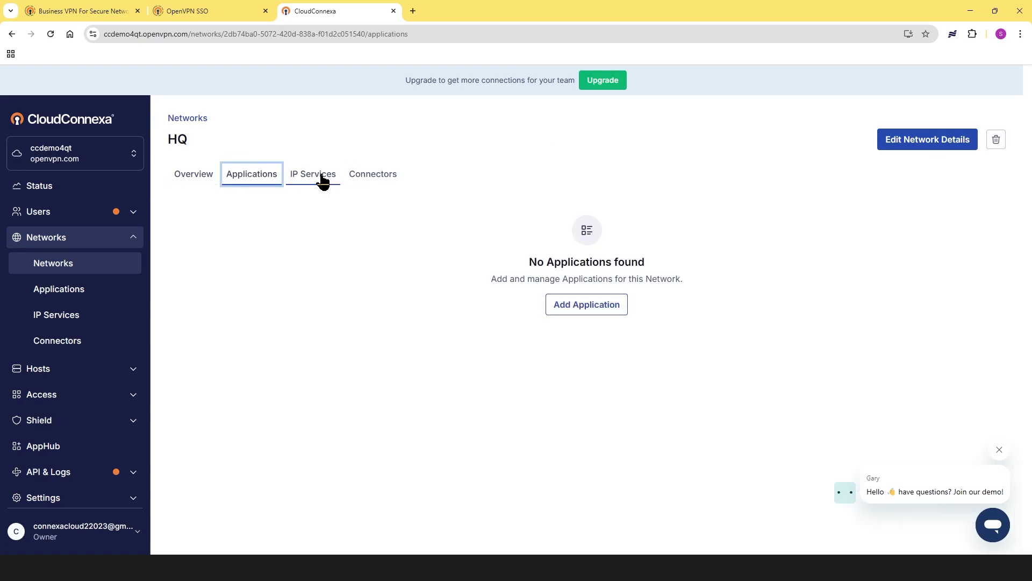
{"action": "left_click", "coordinate": [323, 181]}
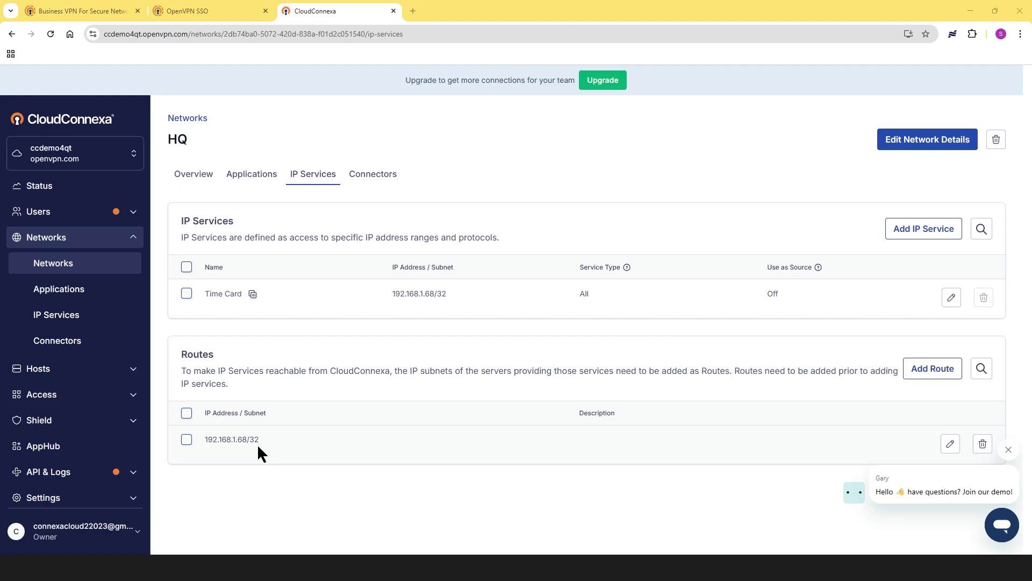
Step: Run ifconfig on the Ubuntu SSH terminal and highlight its address 10.0.13.191
{"action": "left_click", "coordinate": [970, 11]}
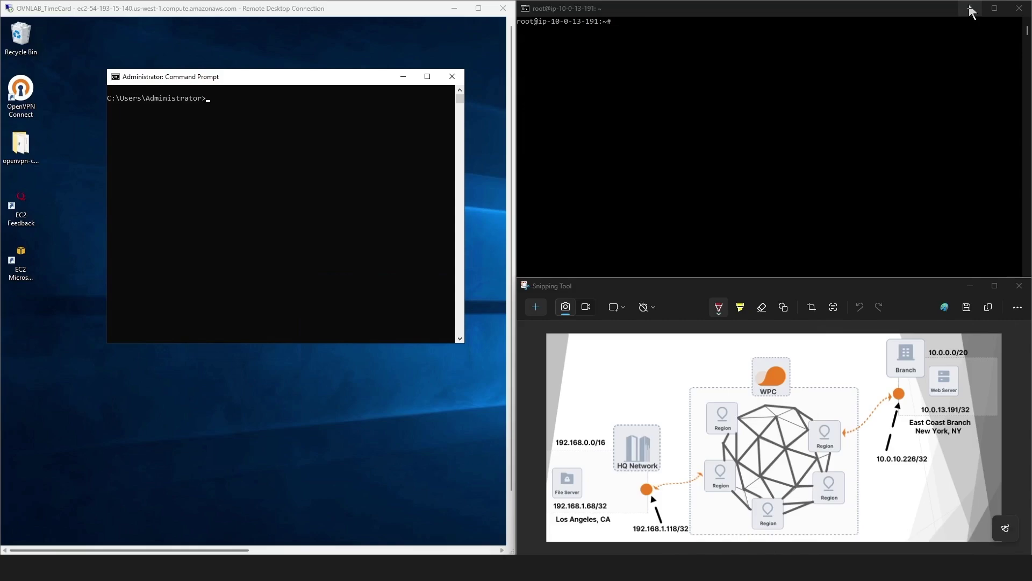
{"action": "left_click", "coordinate": [858, 150]}
{"action": "type", "text": "ifconfig"}
{"action": "key", "text": "Return"}
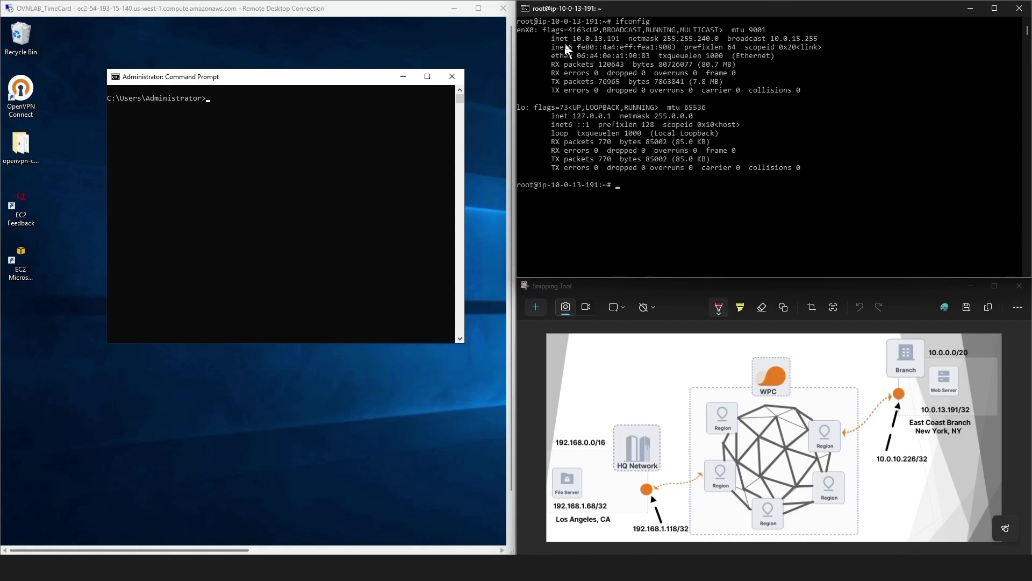
{"action": "left_click_drag", "start_coordinate": [569, 39], "coordinate": [621, 43]}
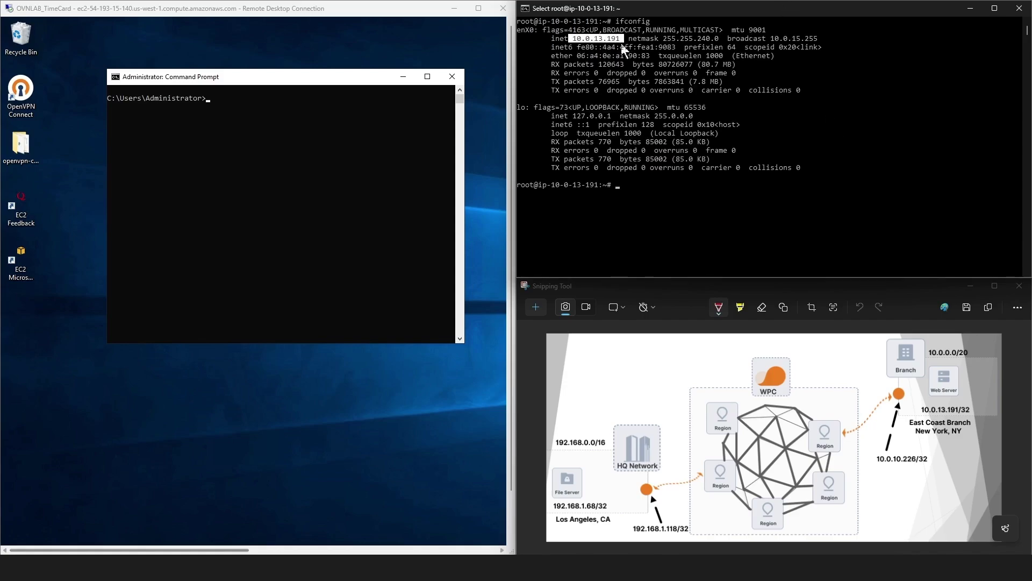
{"action": "double_click", "coordinate": [608, 38]}
Step: Run ipconfig in the Windows command prompt and highlight the IPv4 address 192.168.1.68
{"action": "left_click", "coordinate": [208, 108]}
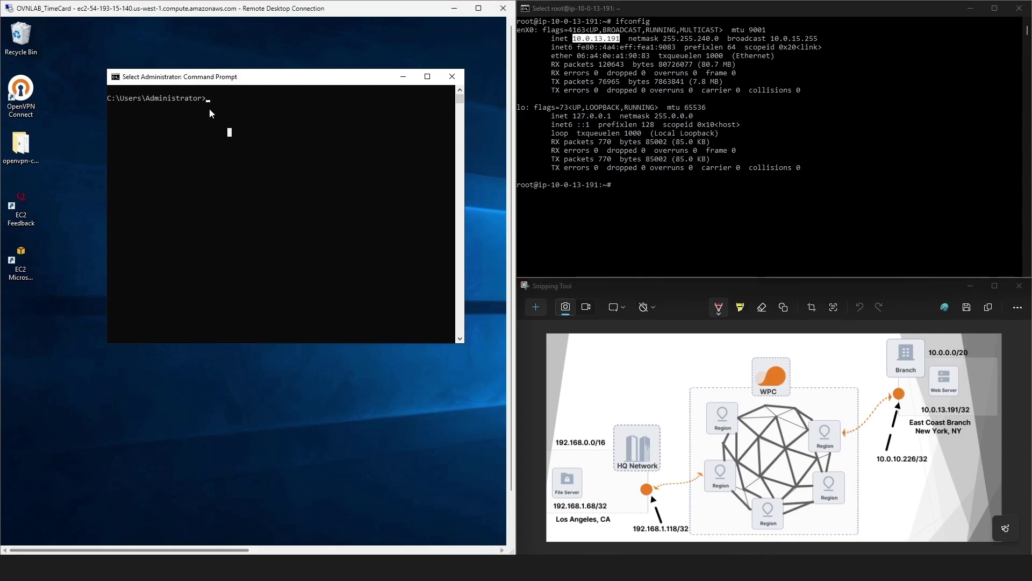
{"action": "left_click", "coordinate": [212, 106]}
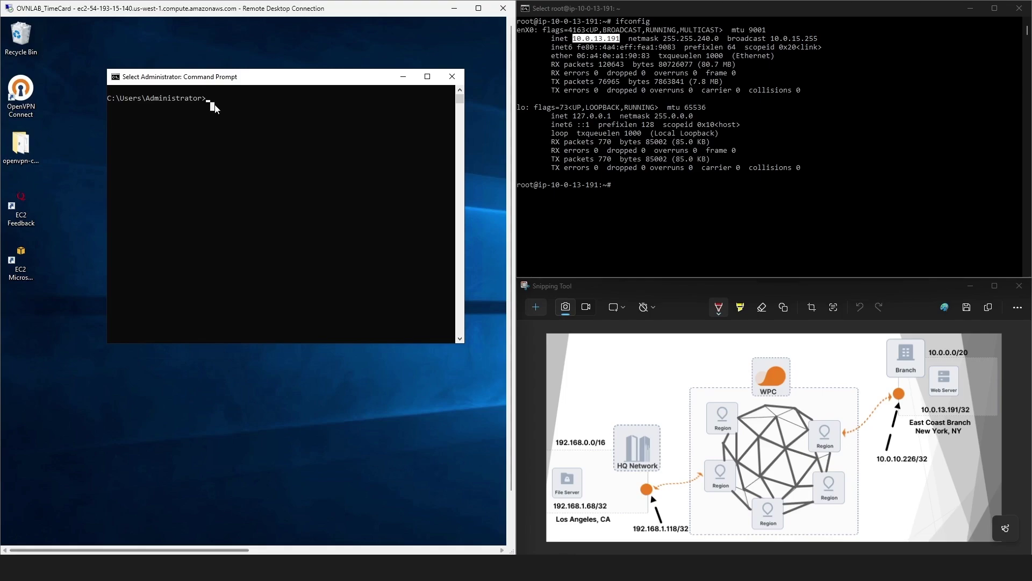
{"action": "type", "text": "ipconfig"}
{"action": "key", "text": "Return"}
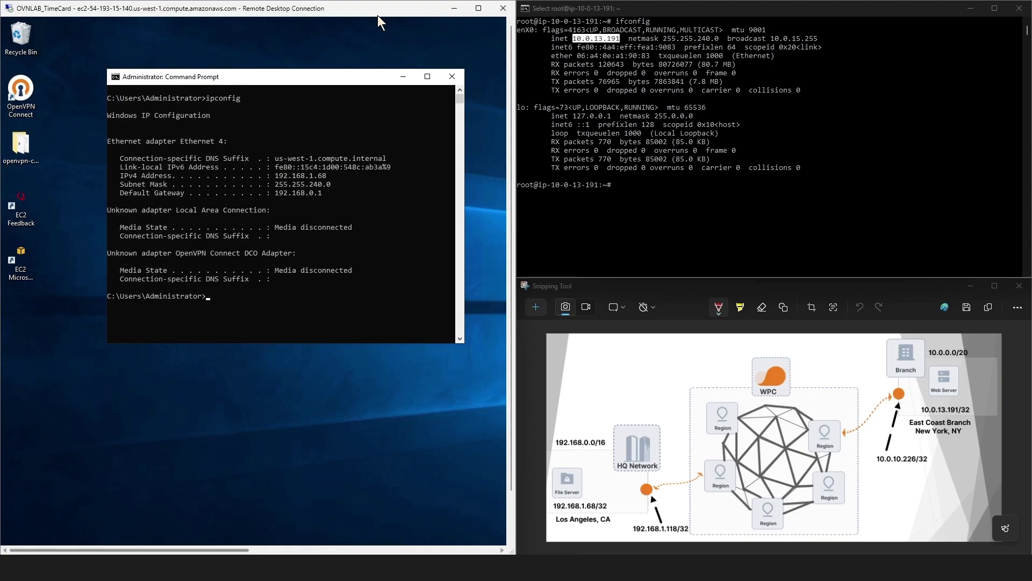
{"action": "left_click_drag", "start_coordinate": [326, 171], "coordinate": [273, 175]}
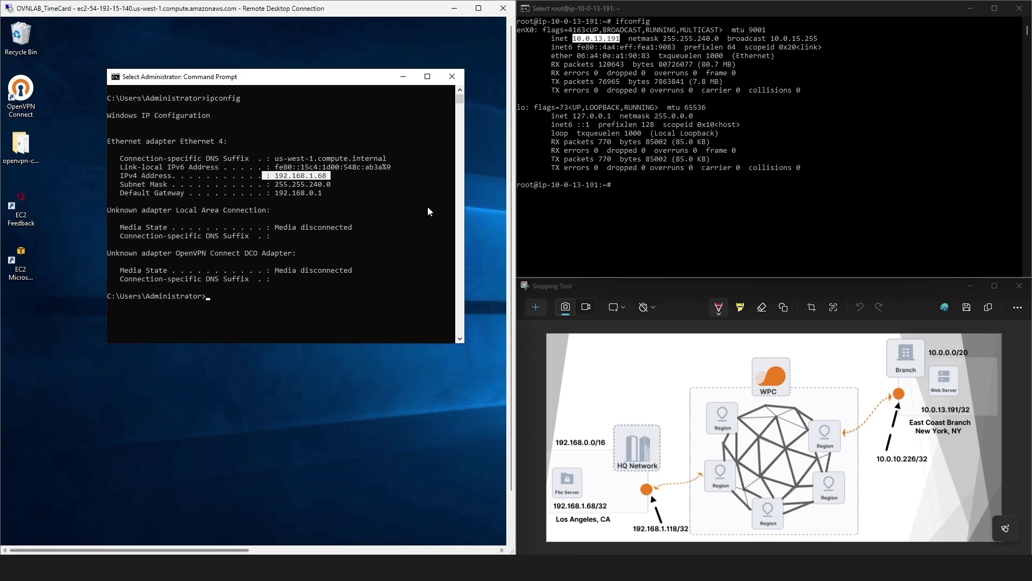
Step: Ping the Ubuntu web server 10.0.13.191 from the Windows command prompt
{"action": "left_click", "coordinate": [364, 194]}
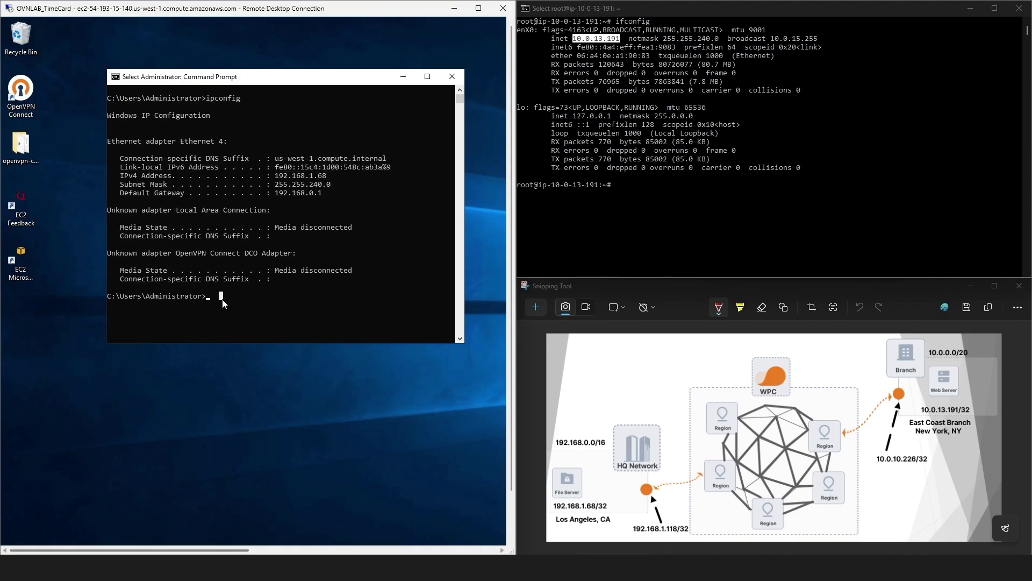
{"action": "type", "text": "ping 10.0.13.191"}
{"action": "key", "text": "Return"}
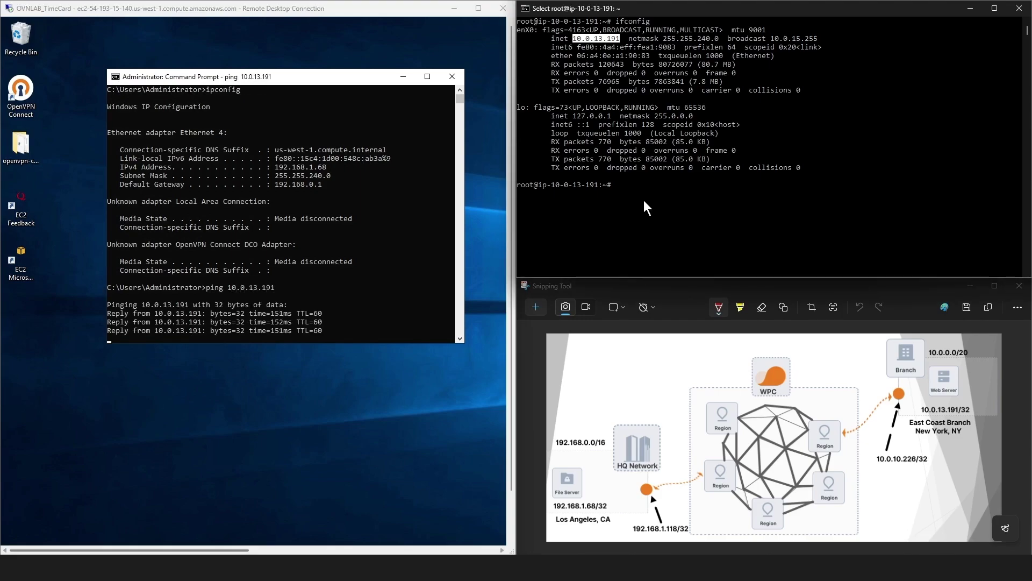
Step: Ping the Windows machine 192.168.1.68 from the Ubuntu SSH terminal
{"action": "type", "text": "ping"}
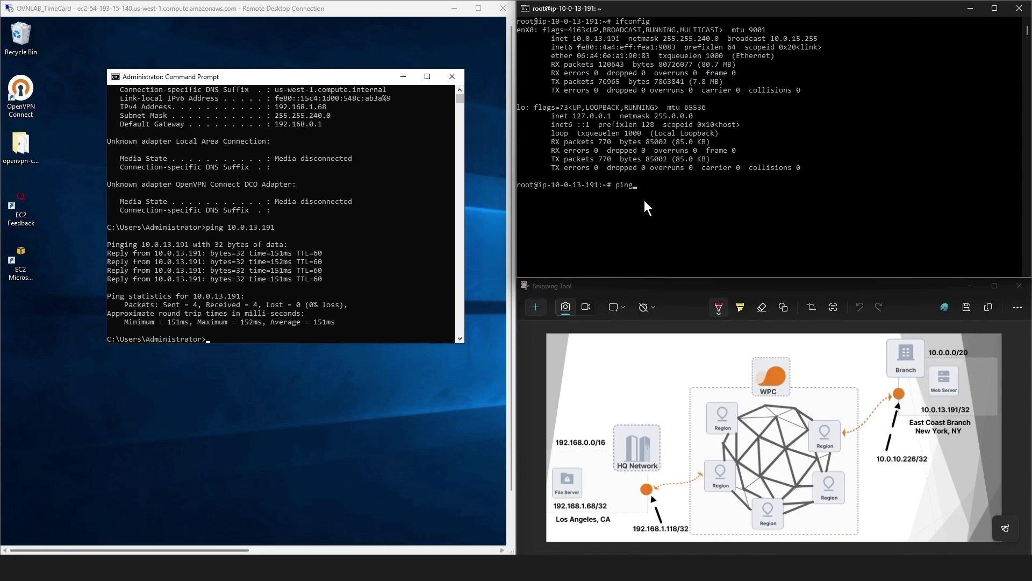
{"action": "type", "text": "68.1.68"}
{"action": "key", "text": "Return"}
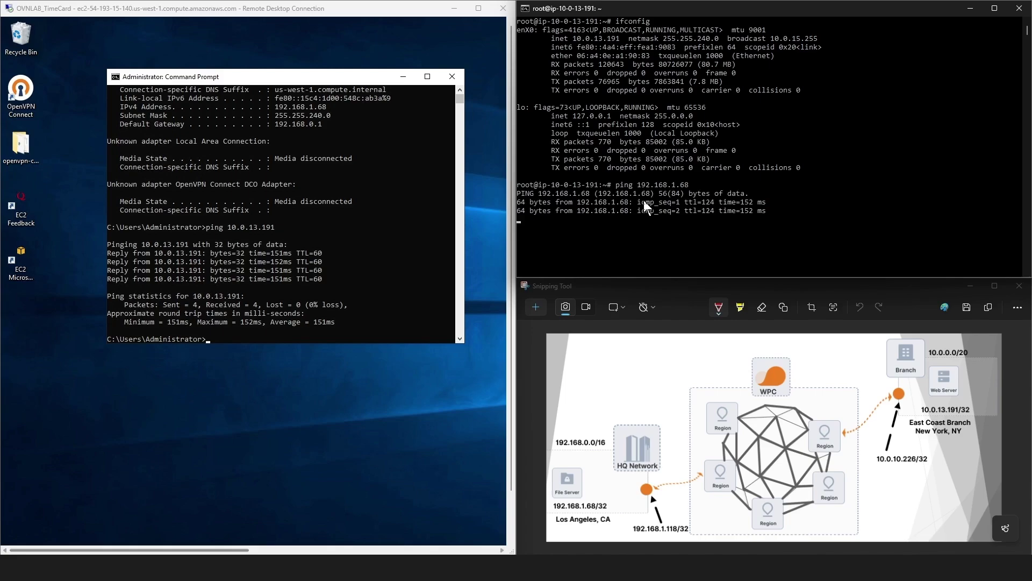